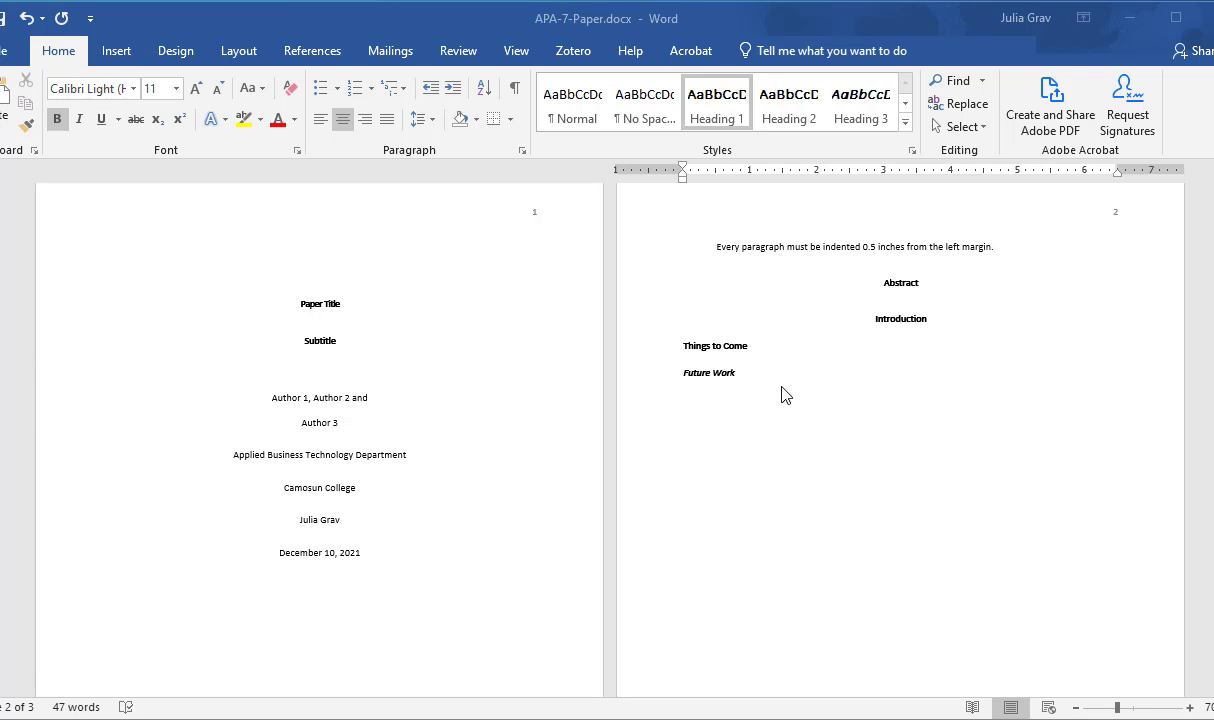
Step: Review the sample APA paper down to its References page and create a new blank document
scroll(785, 395, "down", 10)
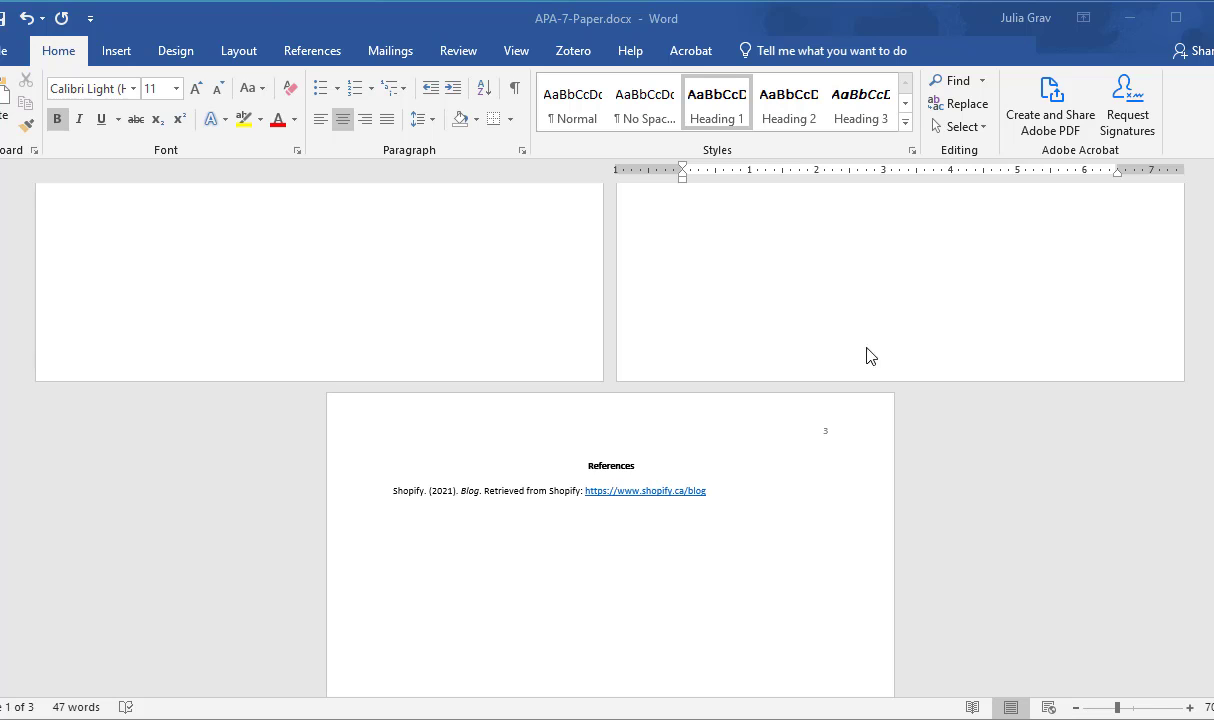
left_click(8, 55)
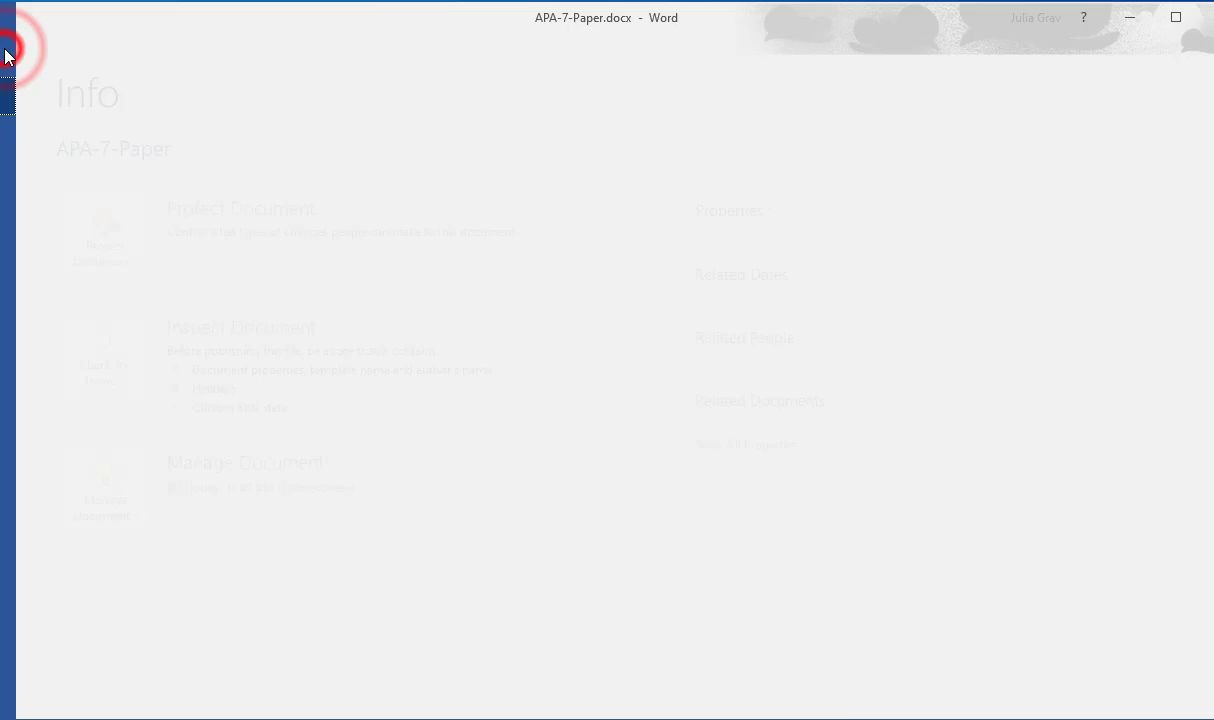
left_click(24, 145)
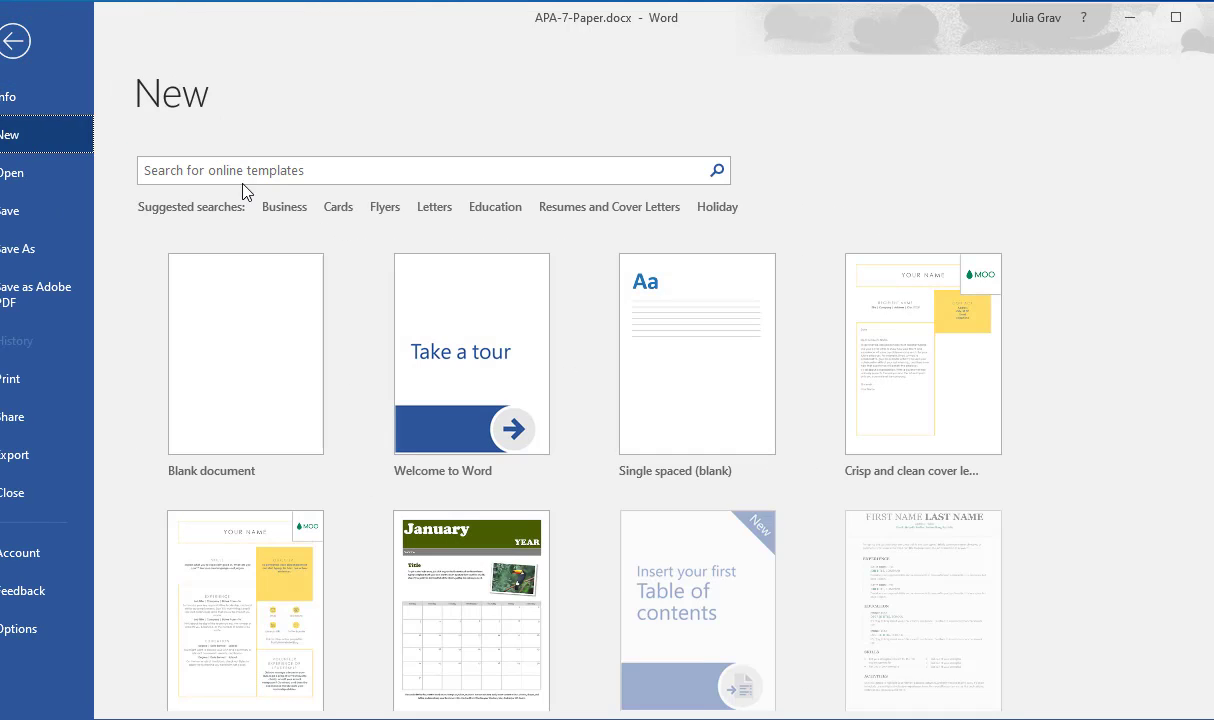
left_click(290, 412)
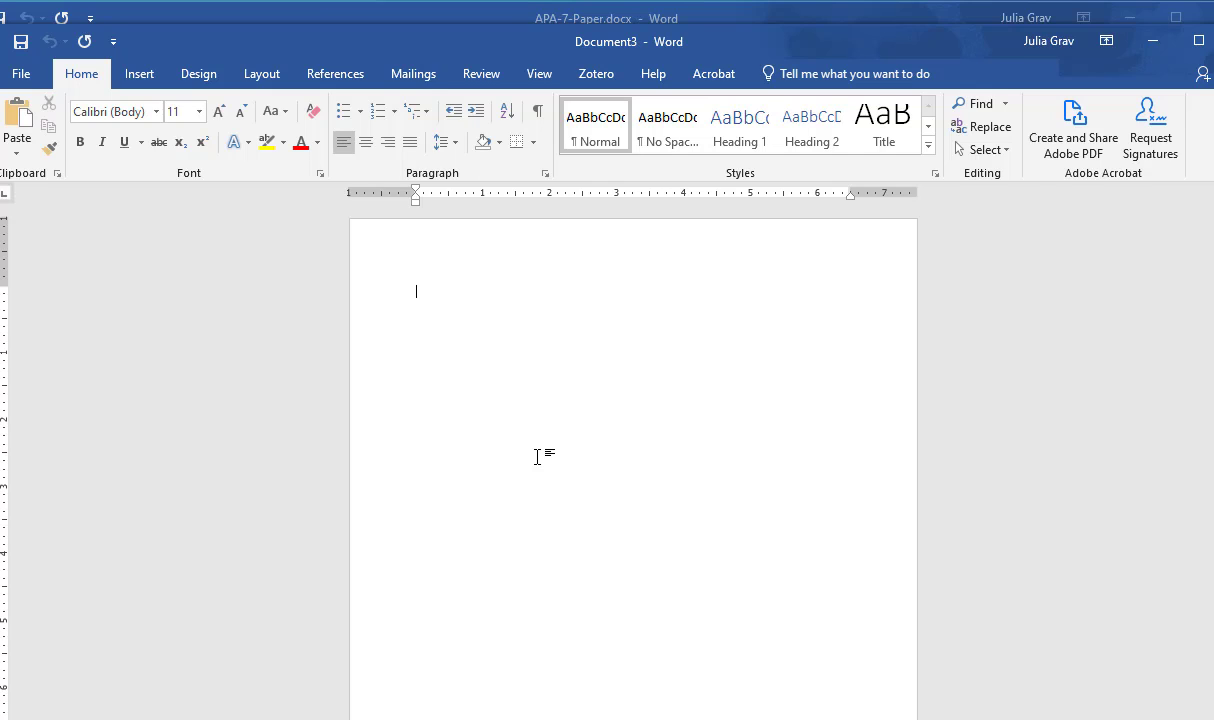
Step: Centre the text with paragraph marks shown and insert four empty lines at the start of the page
left_click(373, 146)
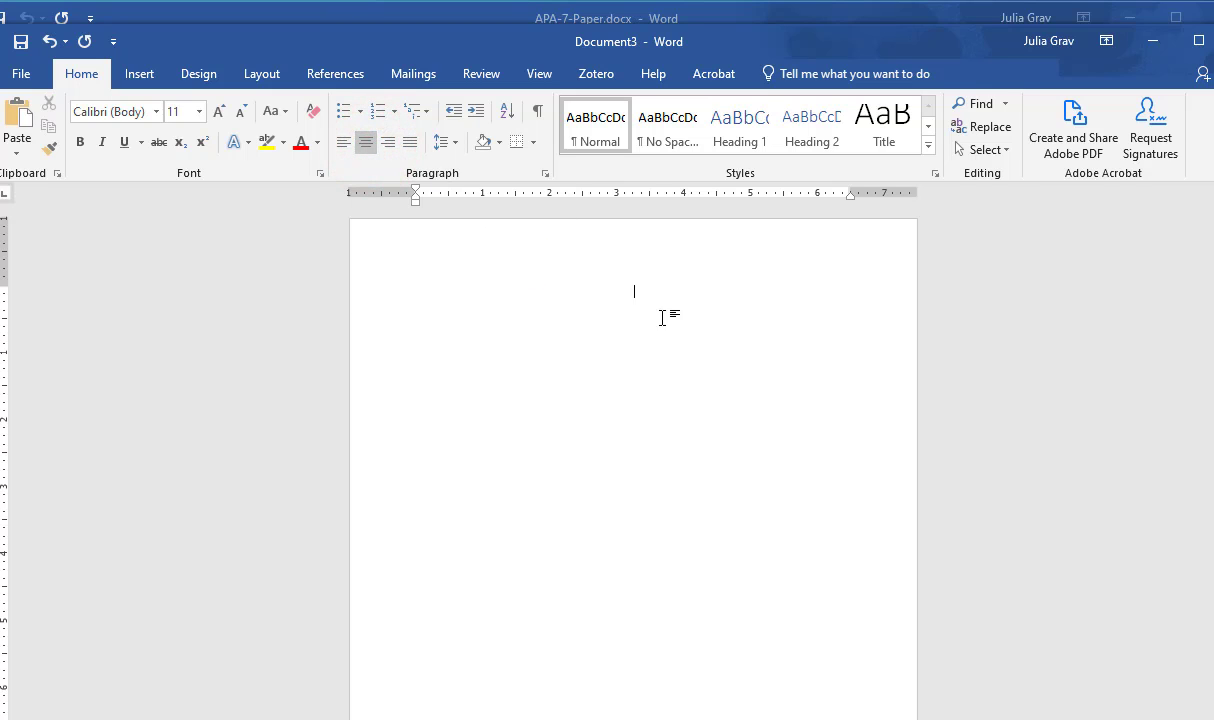
key("ctrl+shift+8")
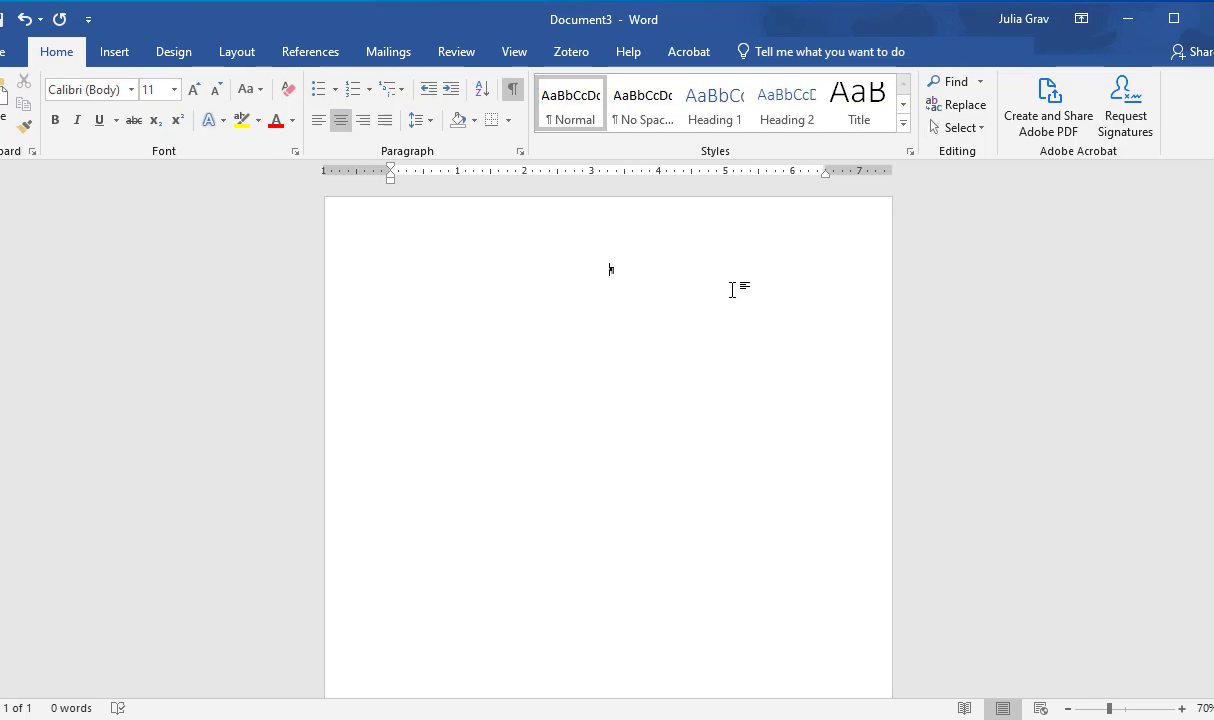
key("Return")
key("Return")
key("Return")
scroll(728, 406, "up", 2)
scroll(728, 406, "up", 5)
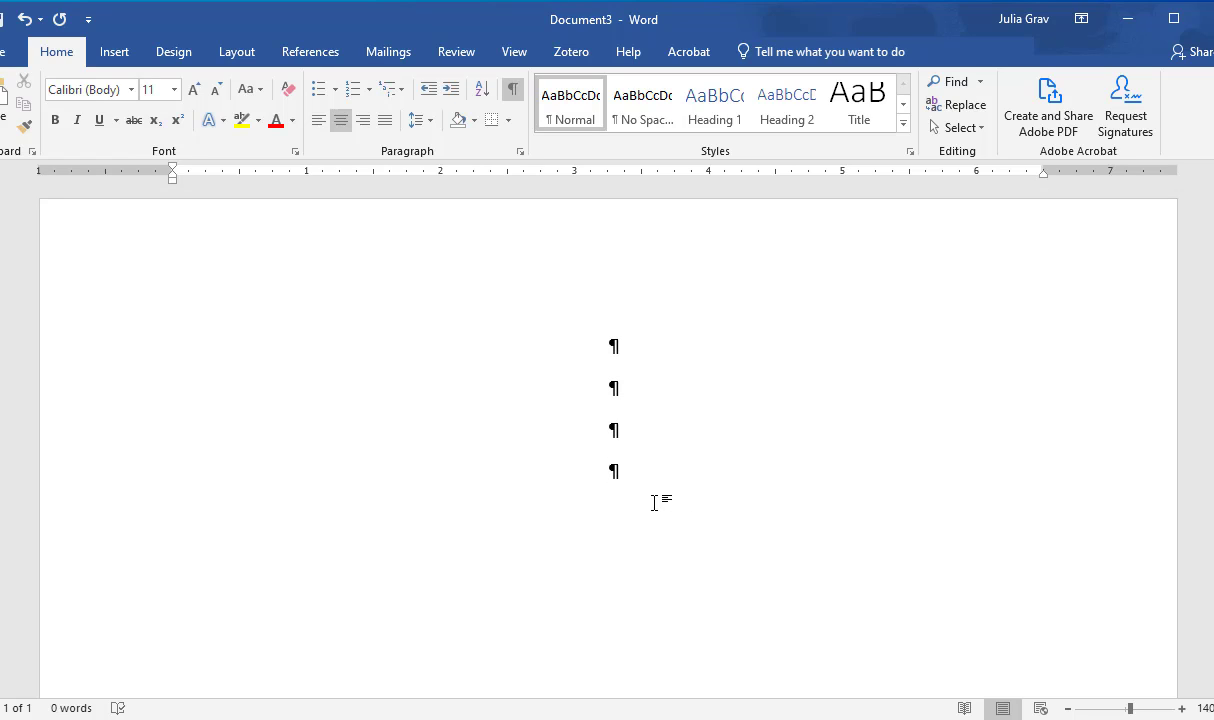
key("Return")
Step: Enter "Paper Tile" as the title on the fifth line
type("Paper Tiele")
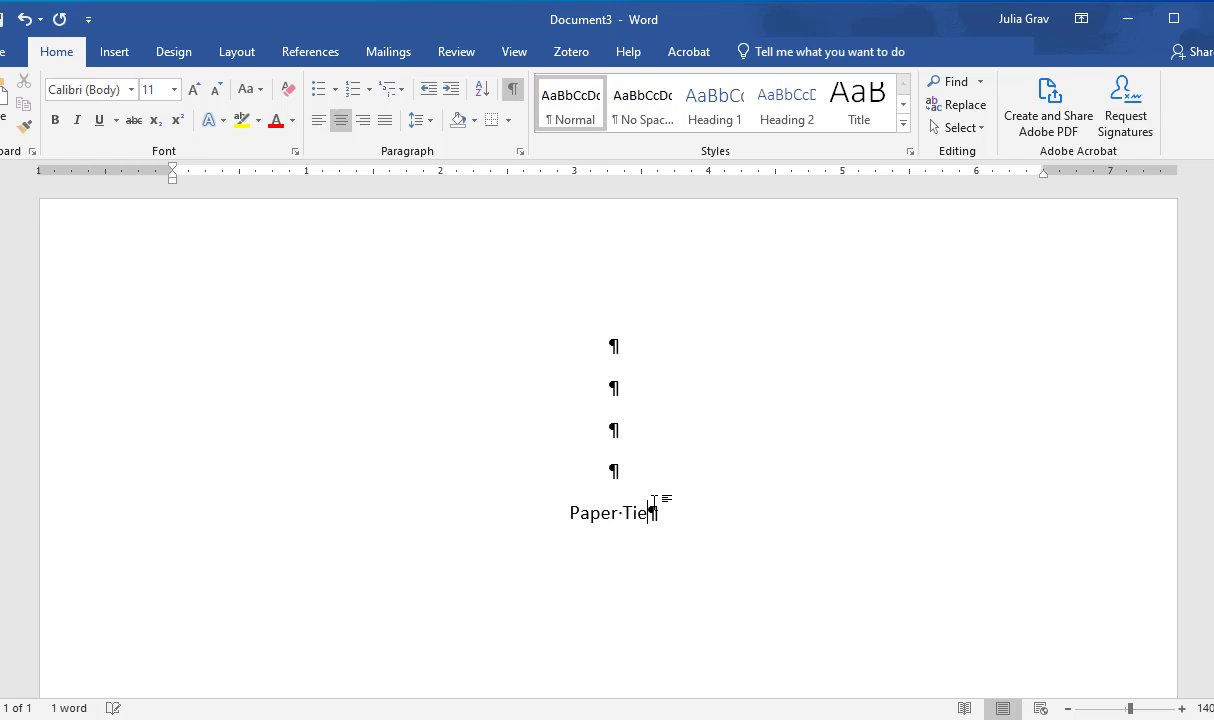
key("BackSpace")
key("BackSpace")
key("BackSpace")
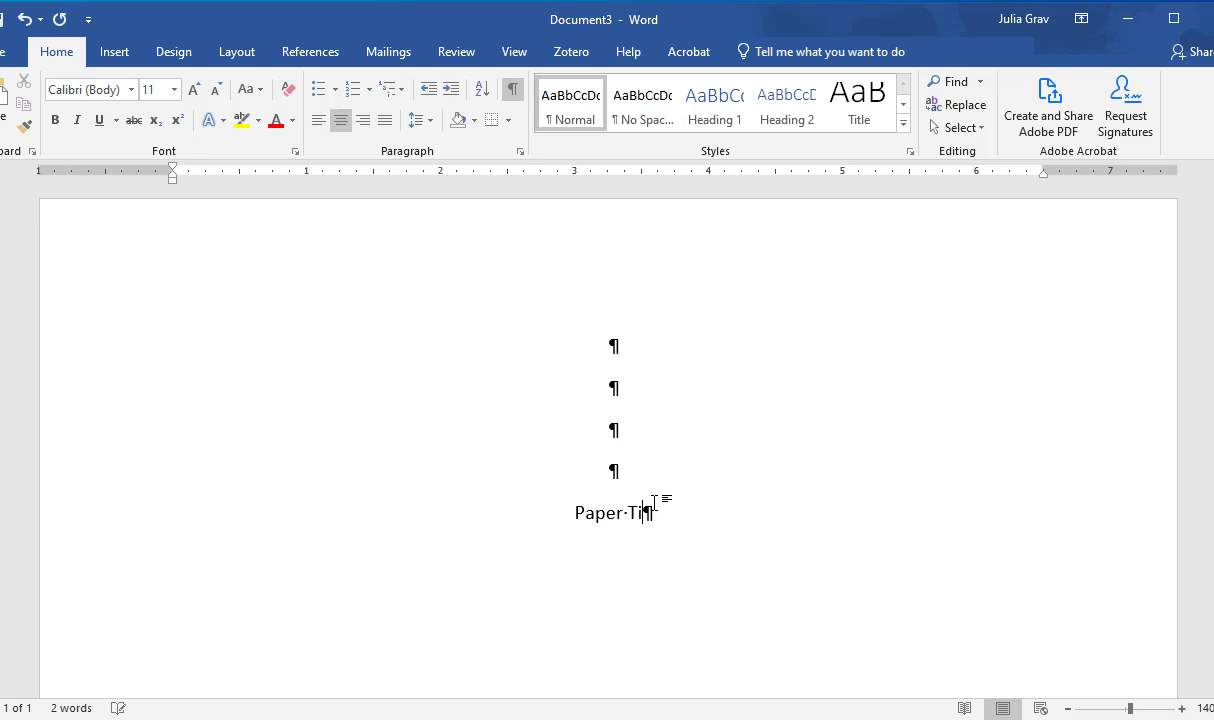
type("le")
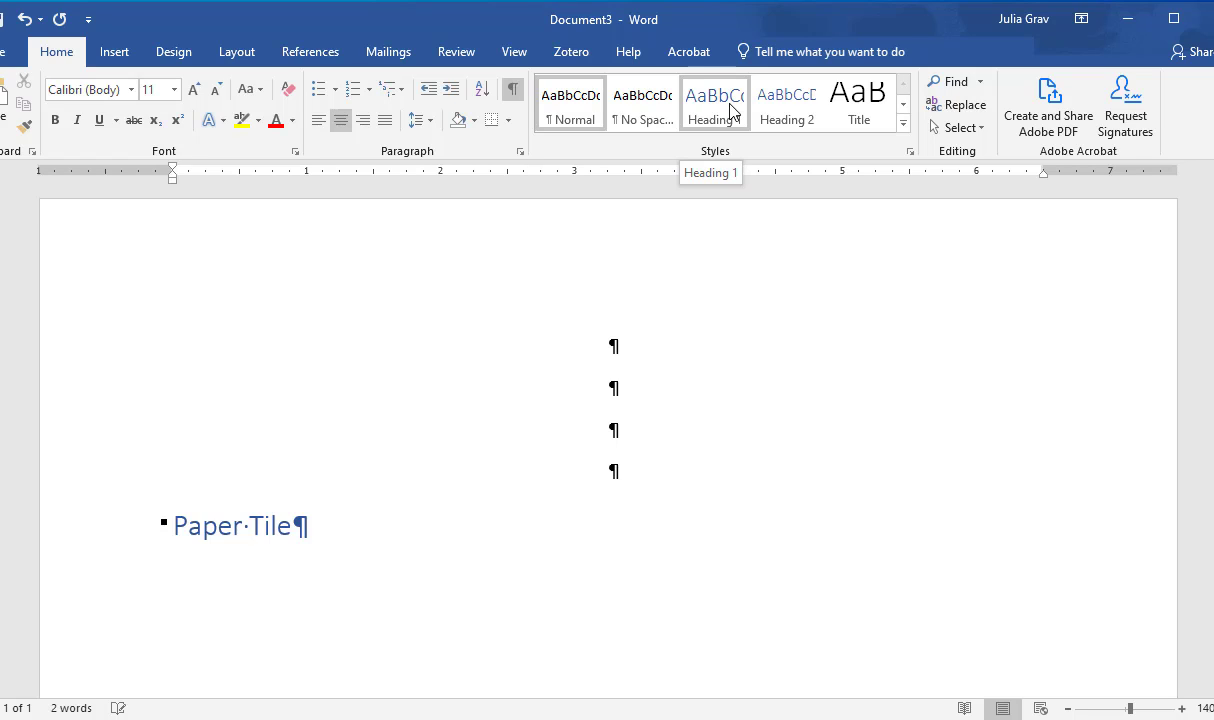
Step: Modify the Heading 1 style to 11 pt, bold, centred text with Automatic font colour
right_click(730, 110)
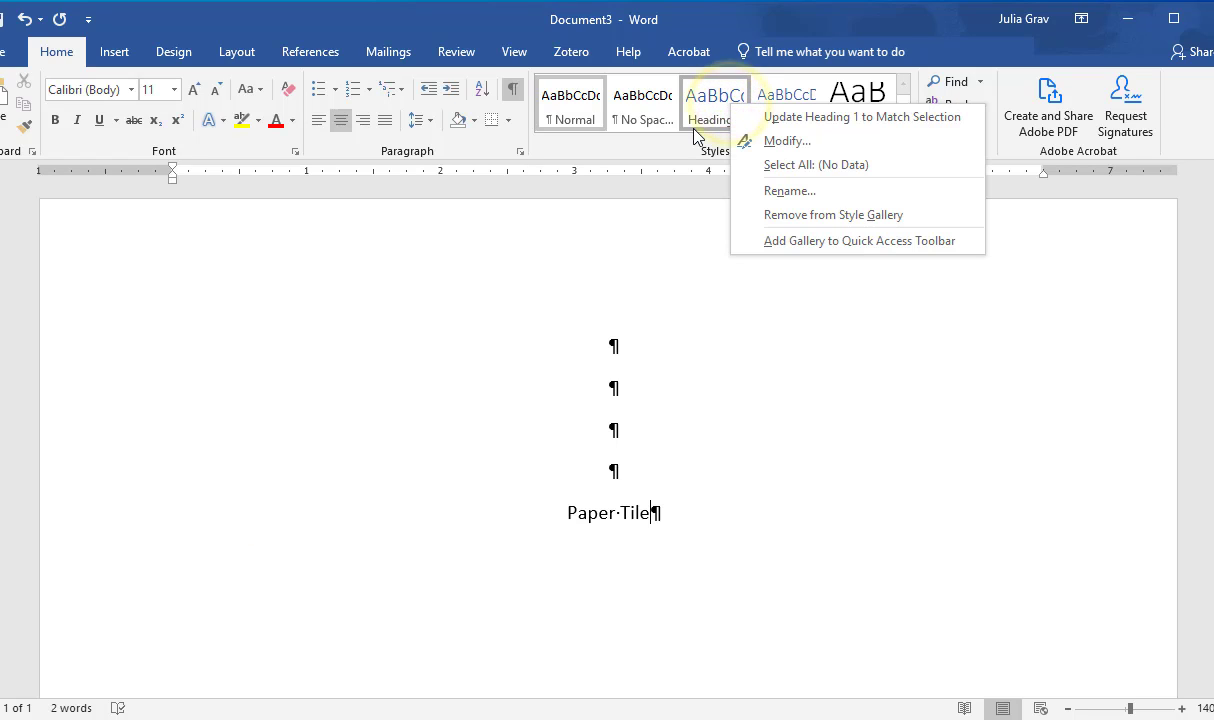
left_click(835, 143)
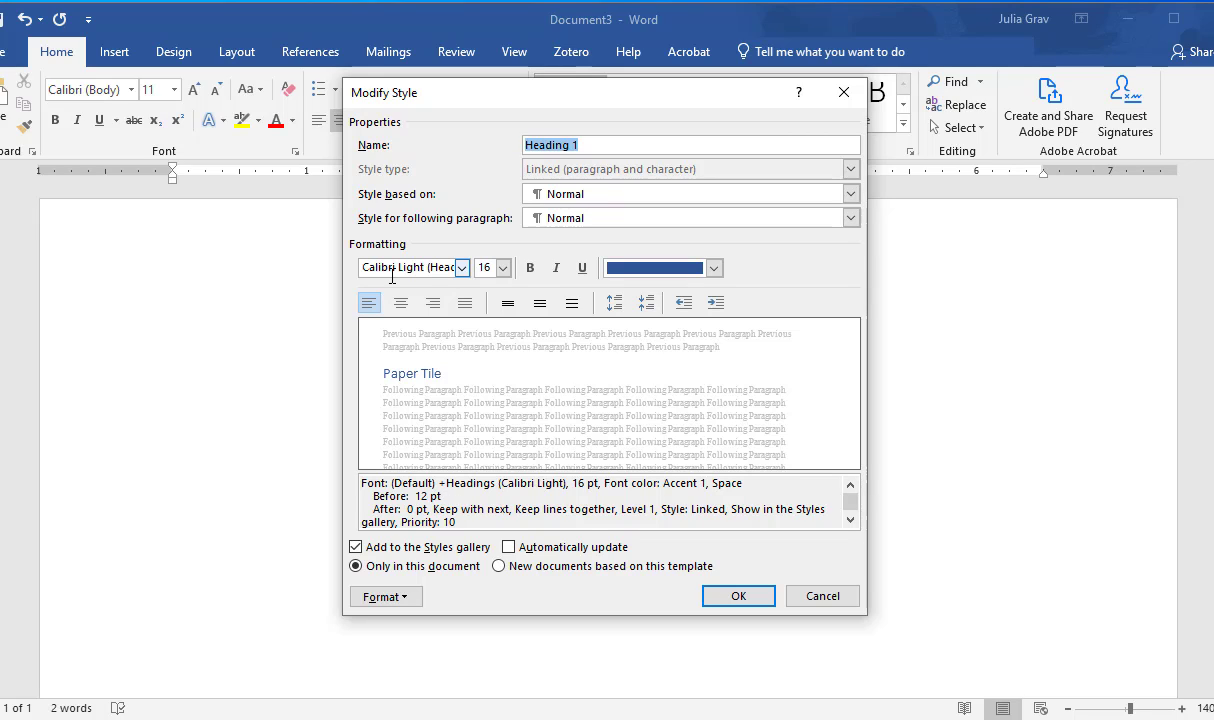
left_click(483, 268)
type("1")
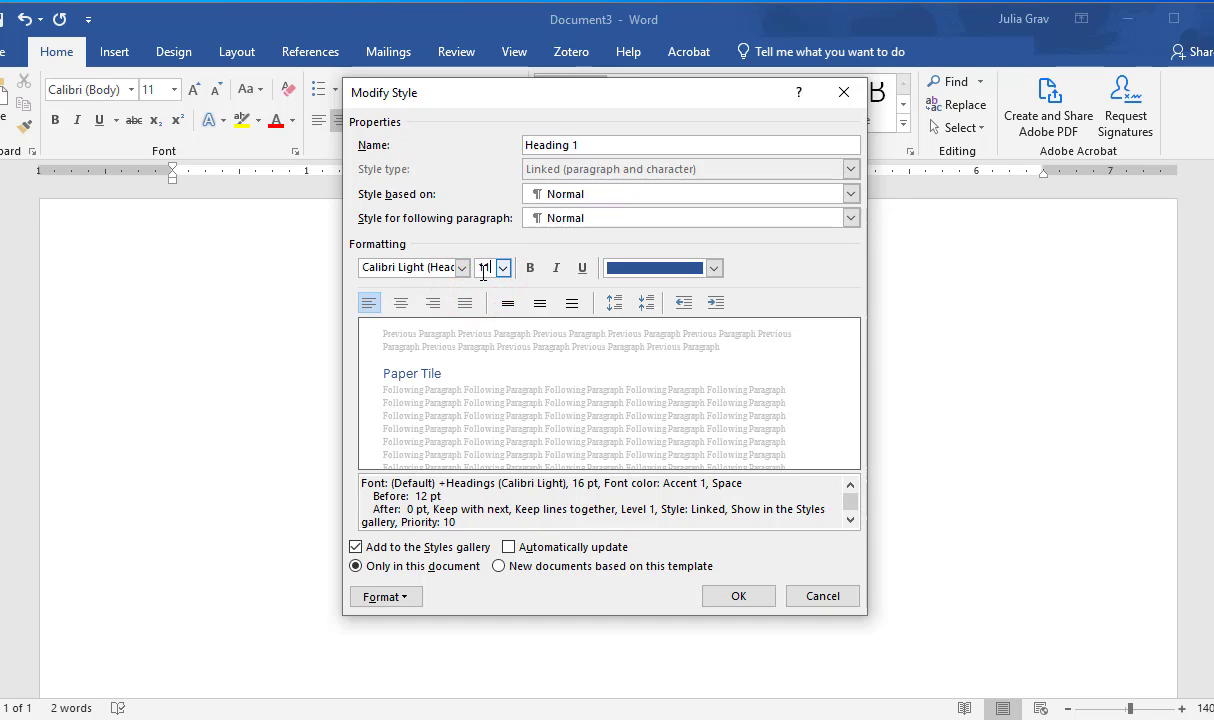
type("1")
left_click(530, 267)
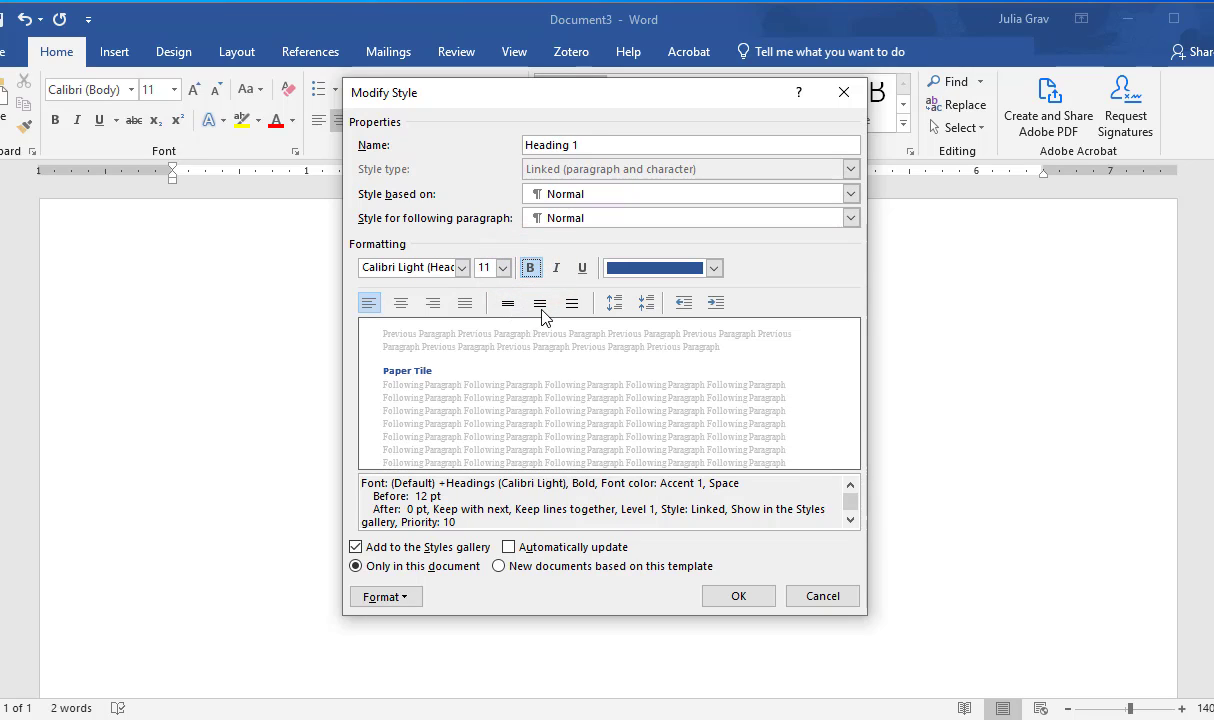
left_click(400, 302)
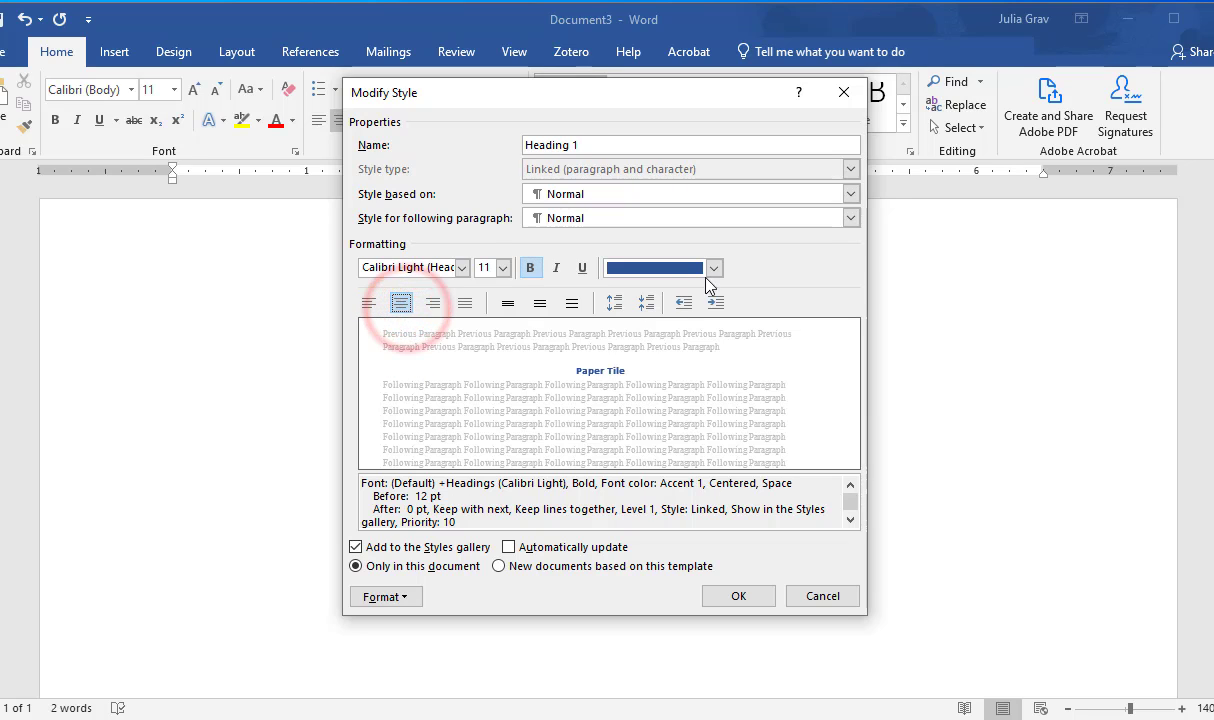
left_click(713, 268)
left_click(648, 279)
left_click(684, 302)
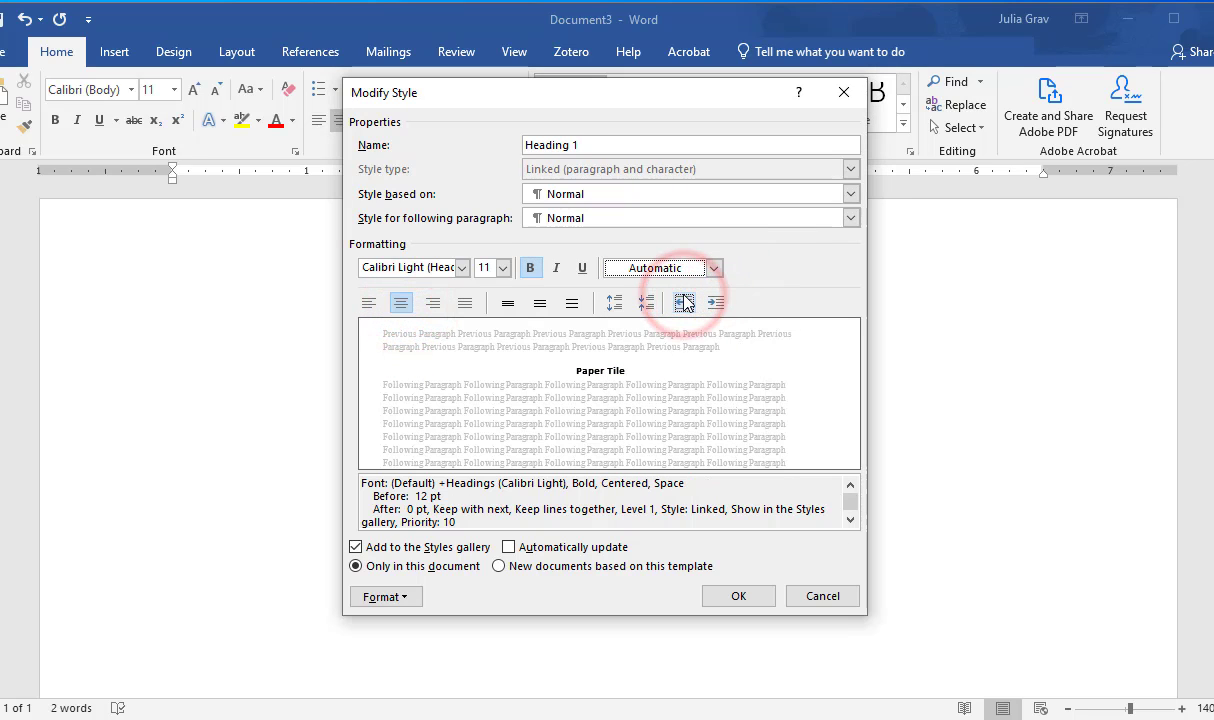
Step: Set the Heading 1 style's line spacing to Double and apply the style changes
left_click(406, 596)
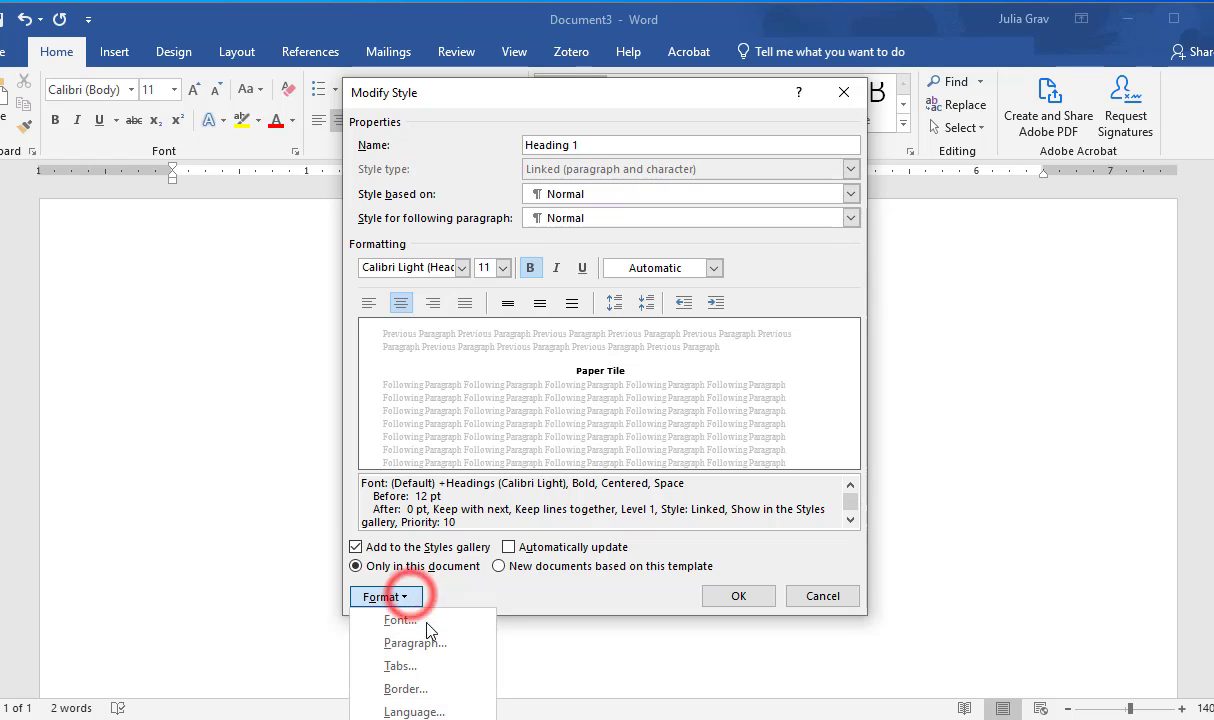
left_click(475, 650)
left_click(717, 402)
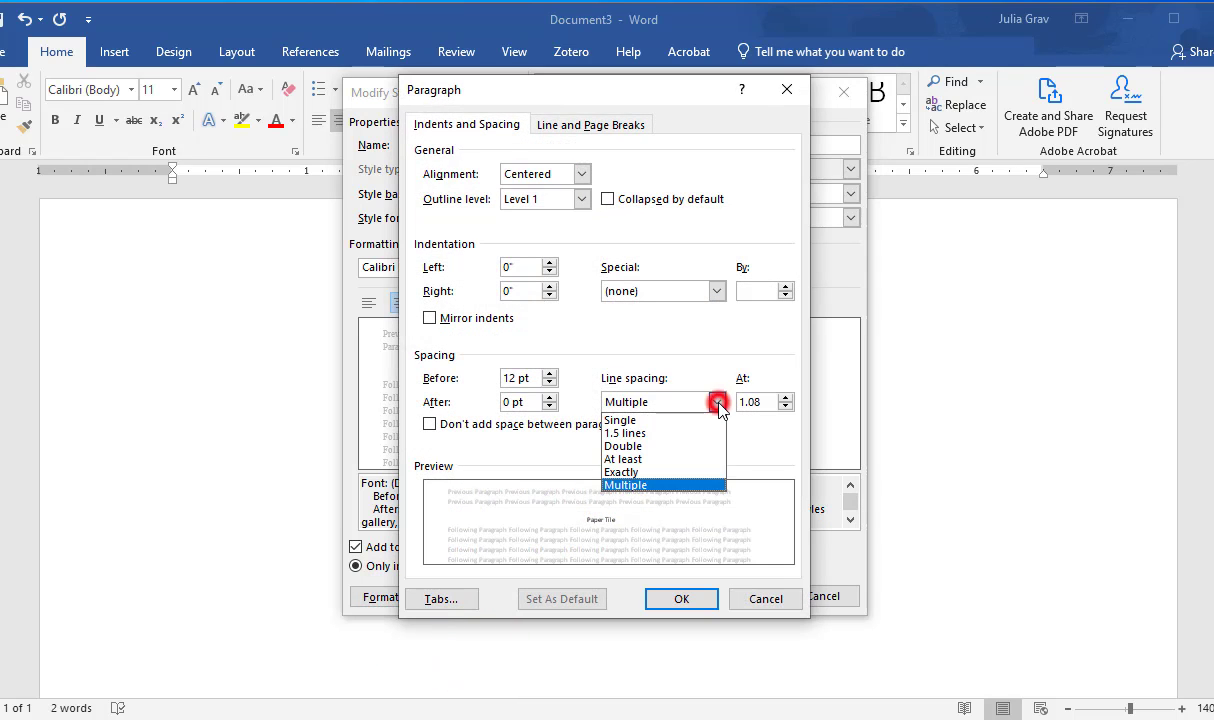
left_click(698, 447)
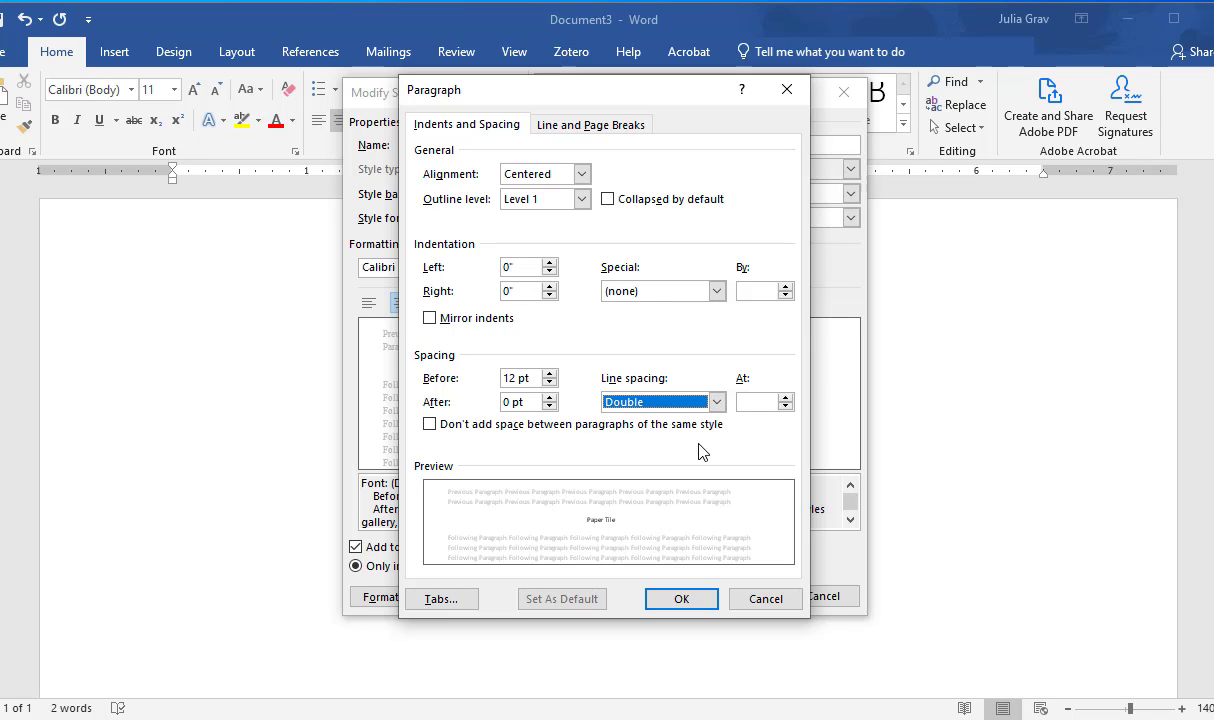
left_click(704, 597)
left_click(714, 665)
left_click(714, 597)
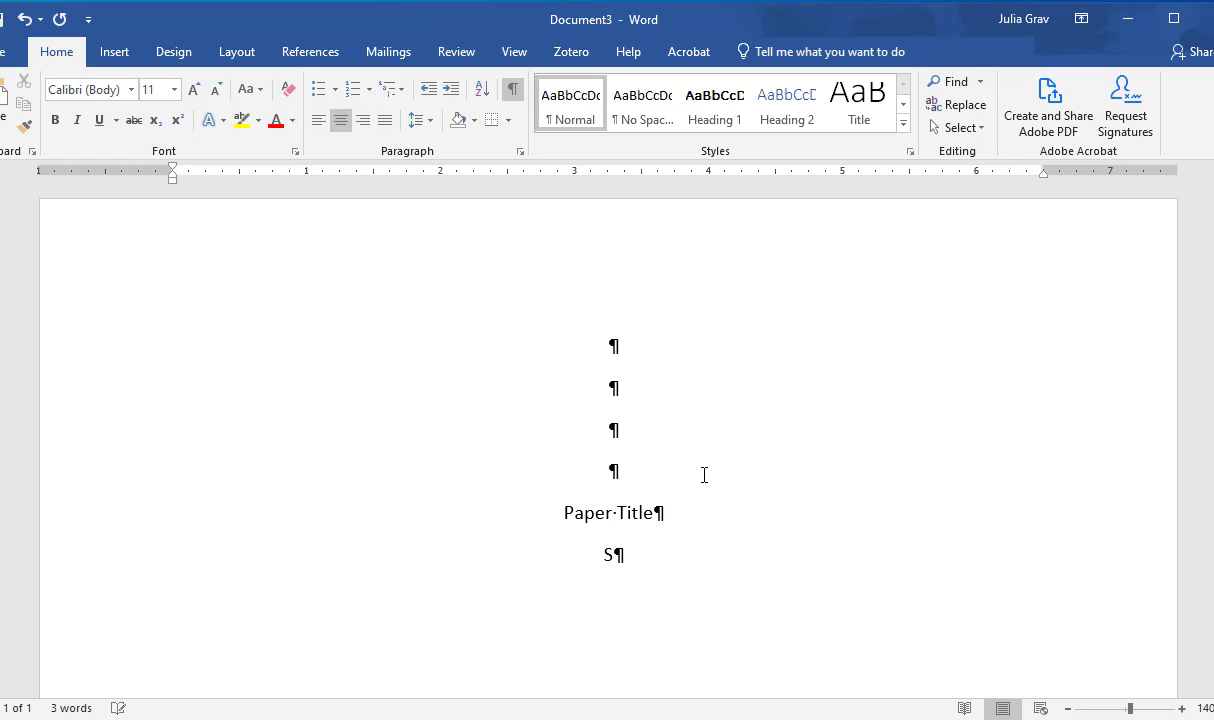
Step: Enter "Subtitle" on the line below the paper title and leave one blank line beneath it
type("ubtitle")
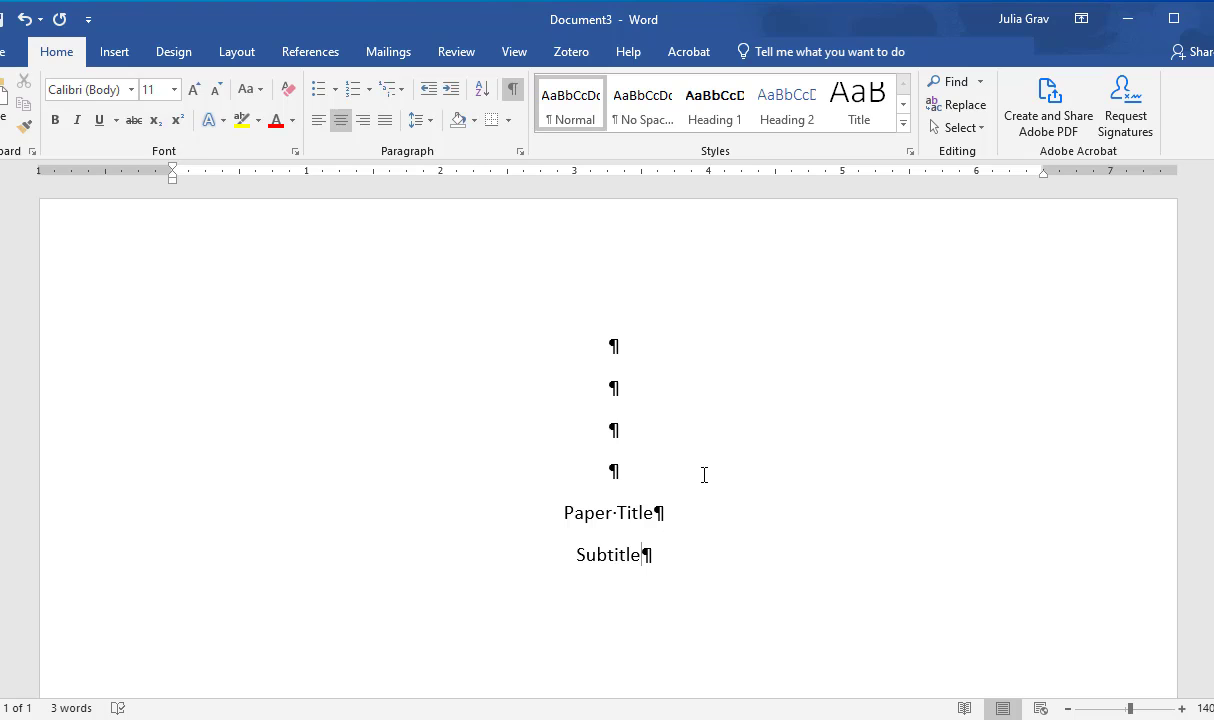
key("Return")
key("Return")
left_click(620, 641)
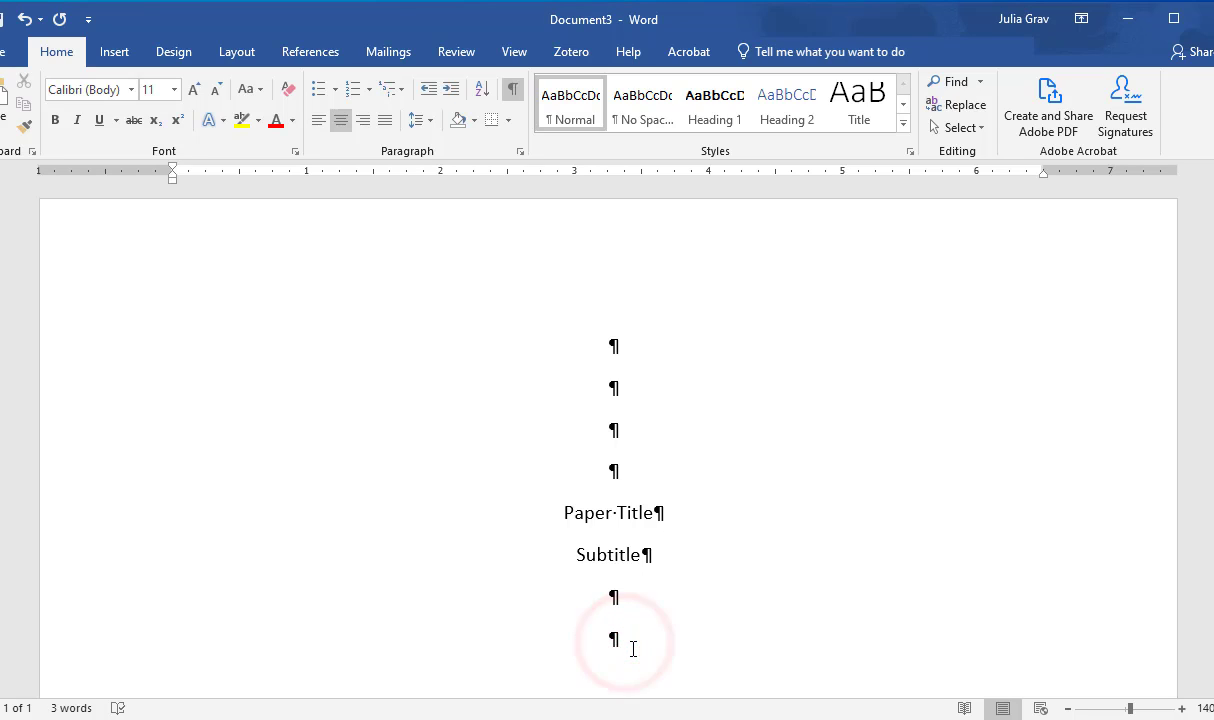
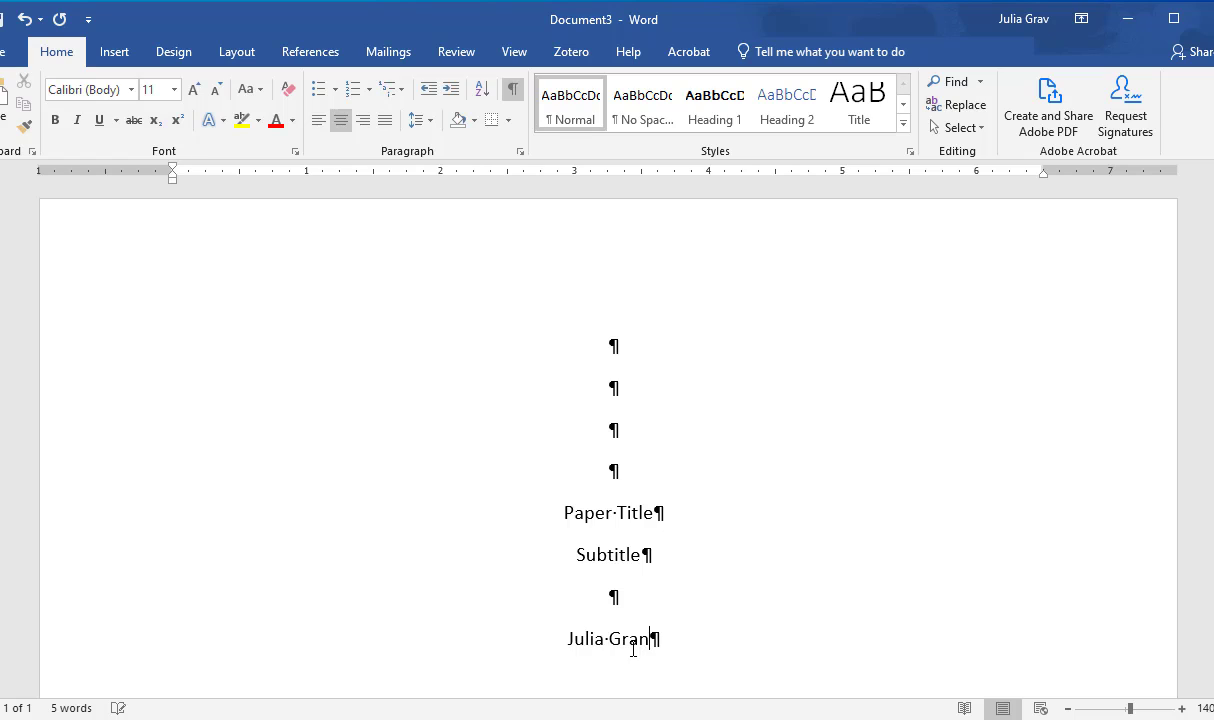
Step: Enter the first author's full name followed by ", Author 2, and" below the blank line
type(", Auth")
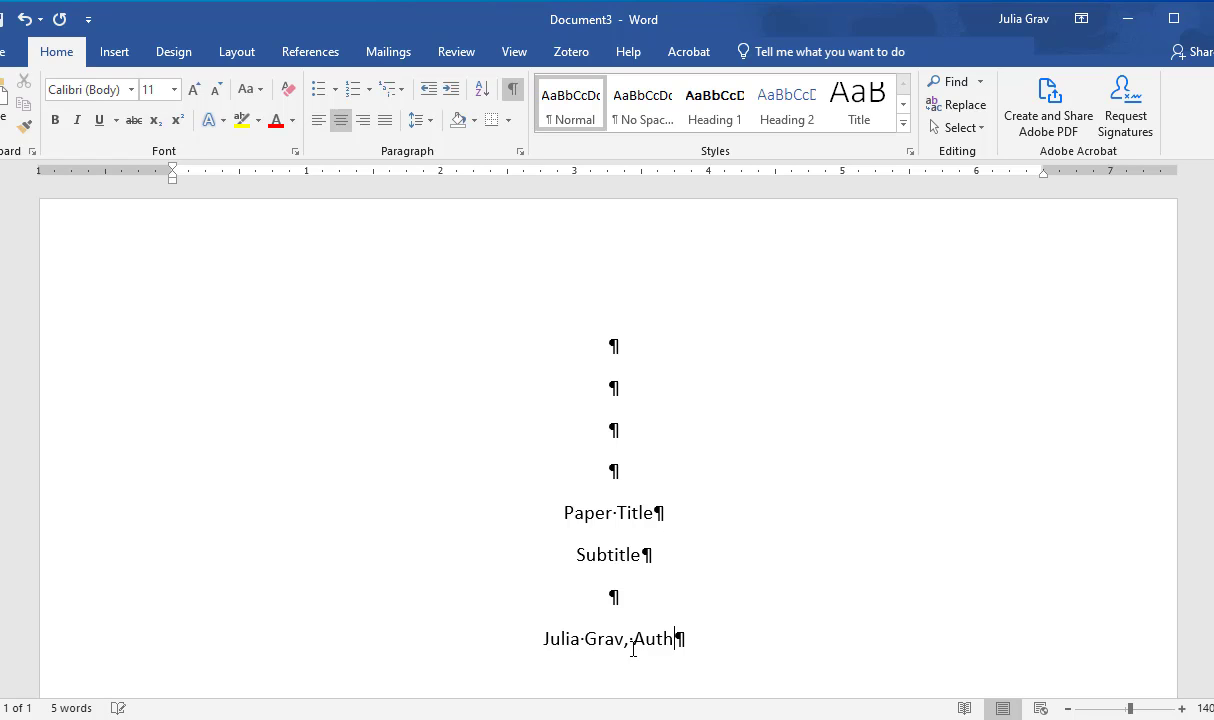
type("or 2,")
key("BackSpace")
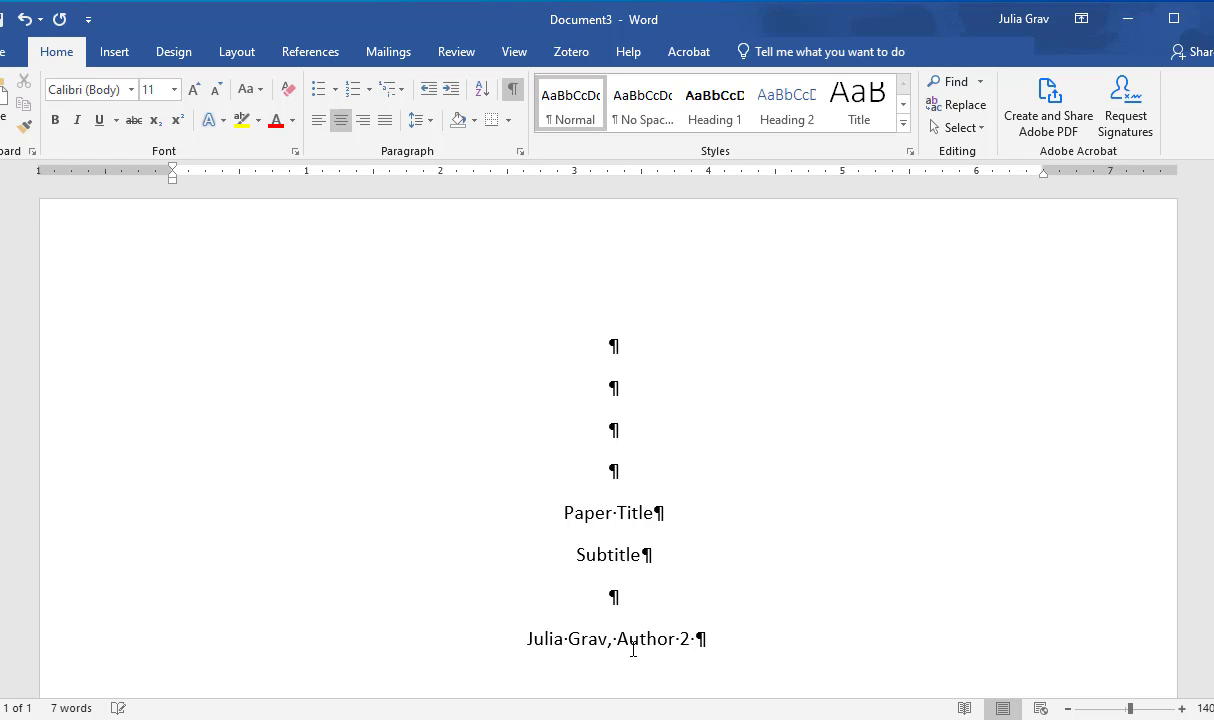
key("BackSpace")
type(", and")
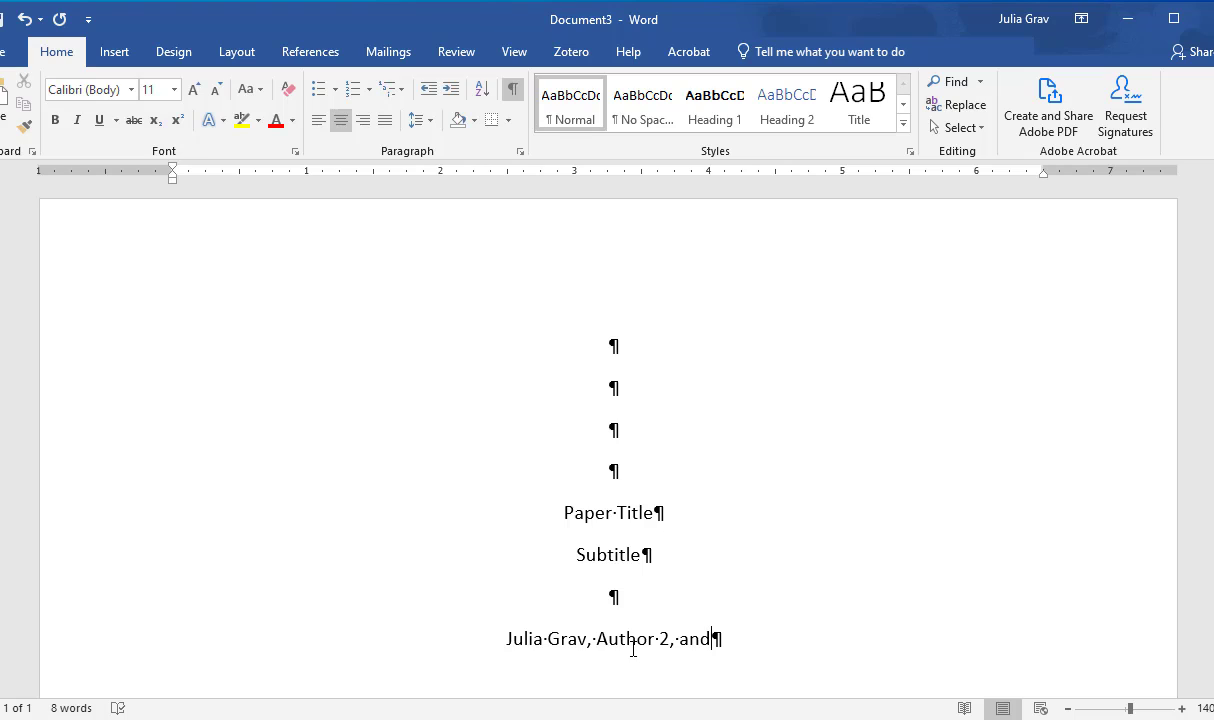
Step: Add "Author" on its own line below the first author line and start a new line
key("Return")
type("Author")
key("Return")
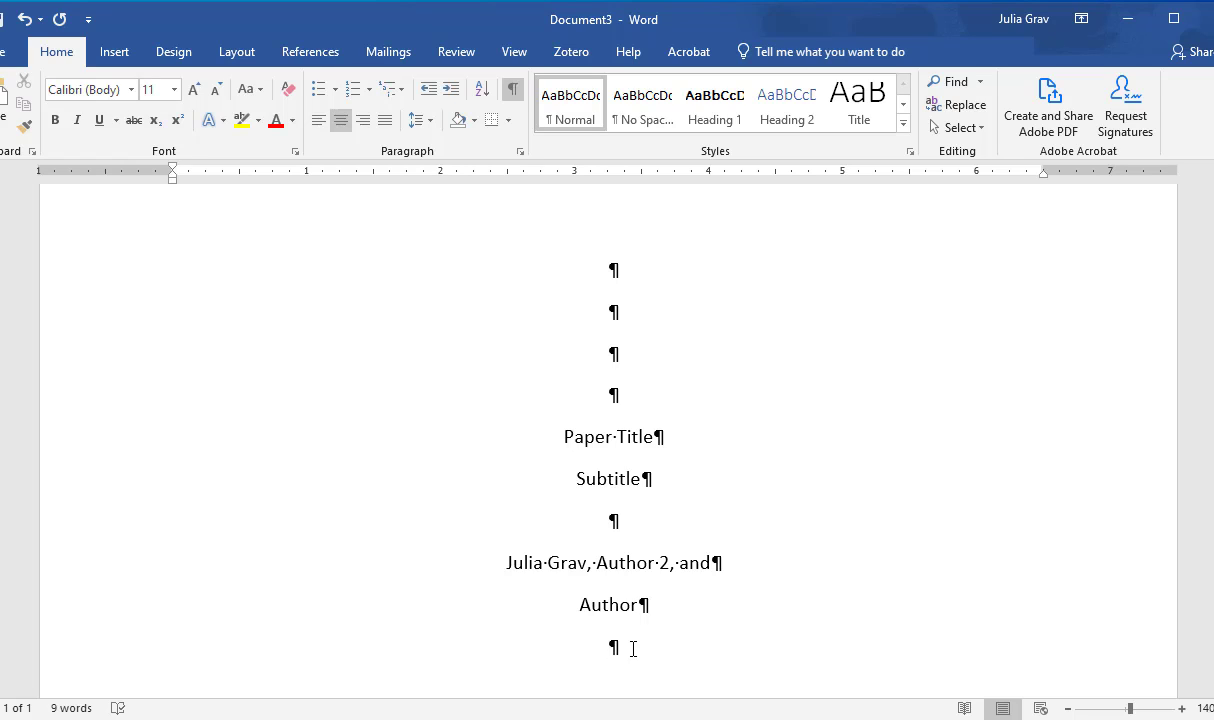
Step: Enter the department line "Applied Business Technology", correcting the misspelled "Business"
type("Applied Buis")
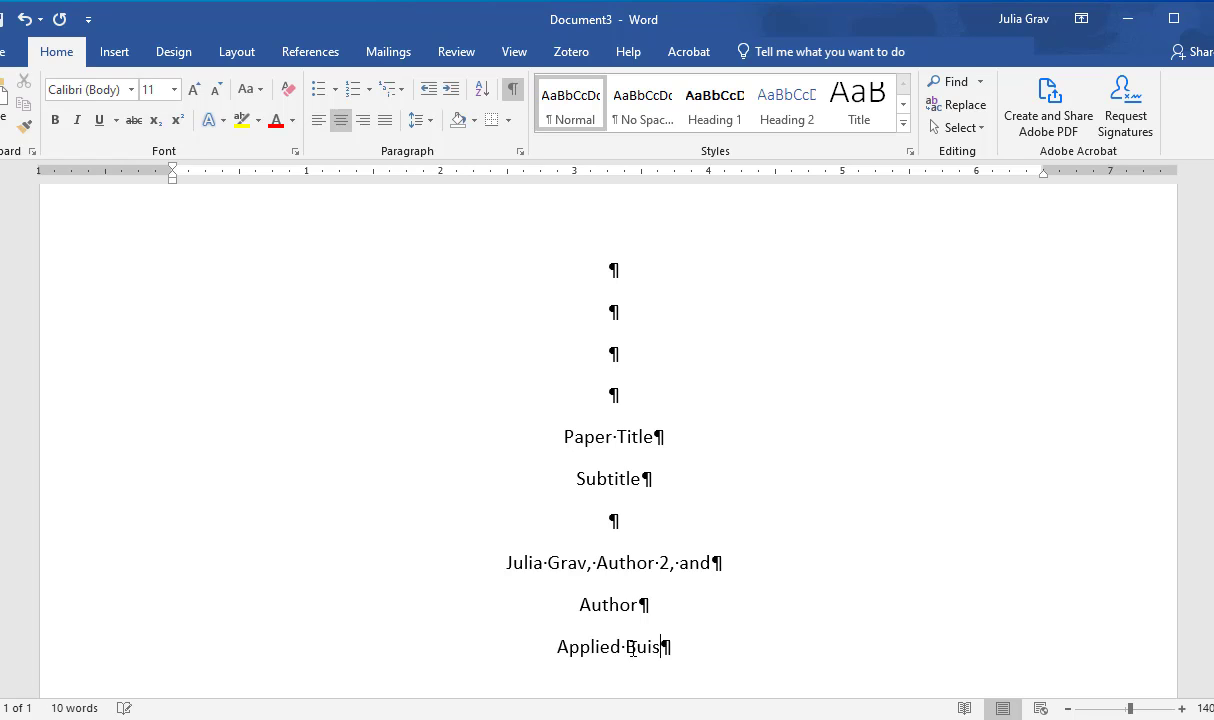
type("ness Technolo")
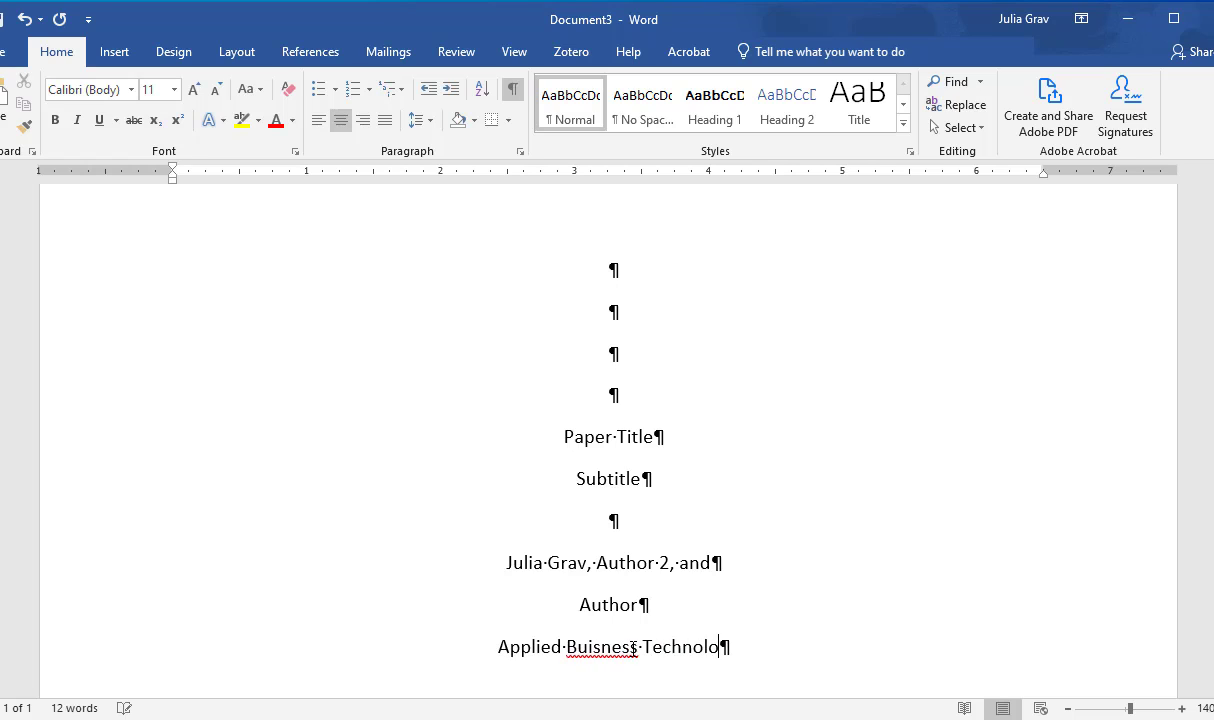
type("gy")
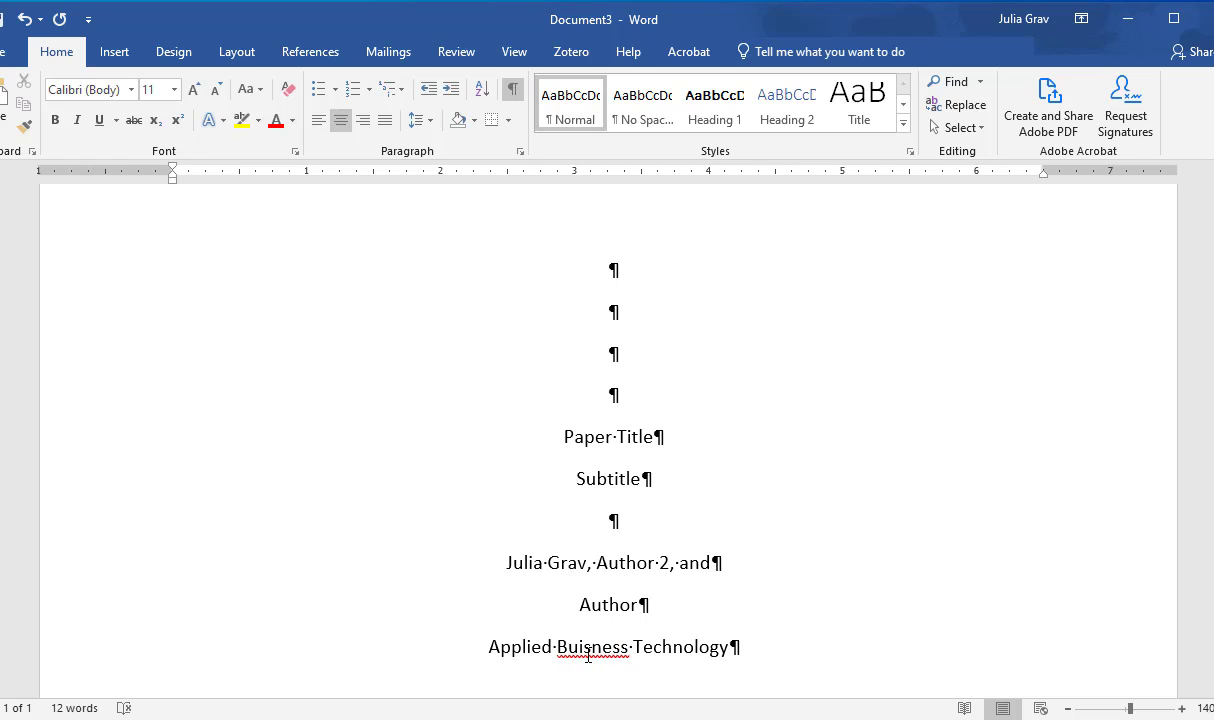
right_click(588, 655)
left_click(528, 341)
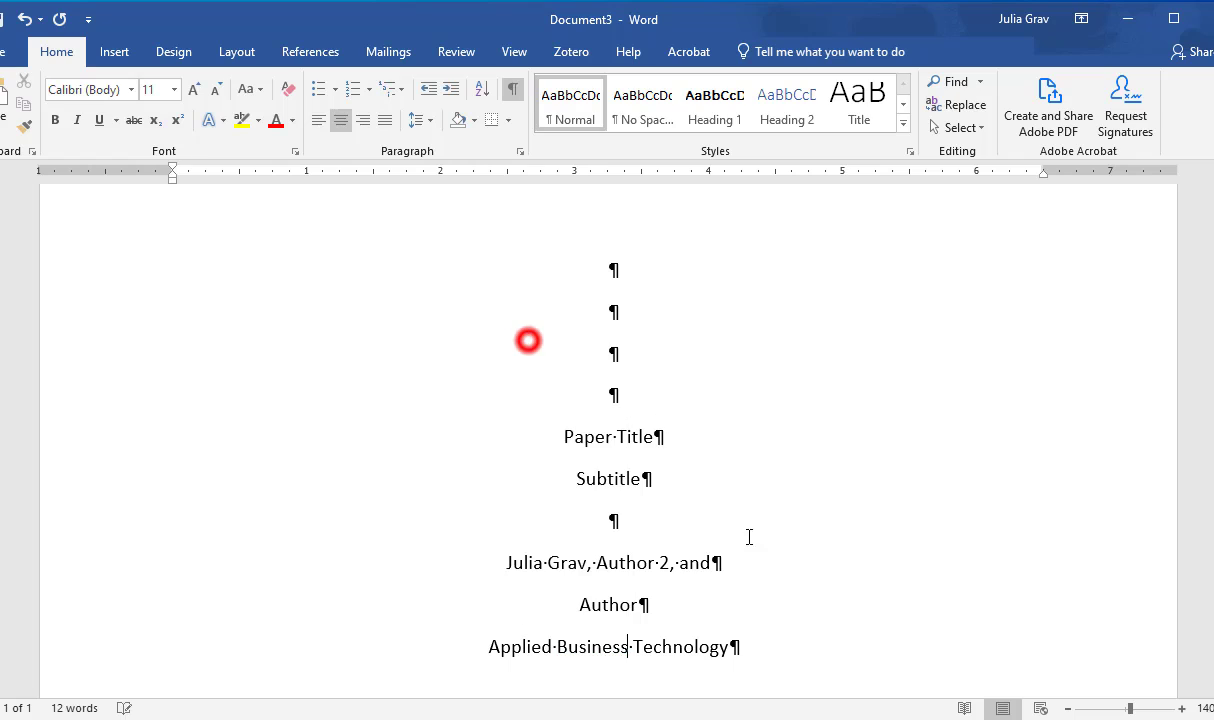
Step: Add "Camosun College" on a new line below the department
left_click(805, 644)
key("Return")
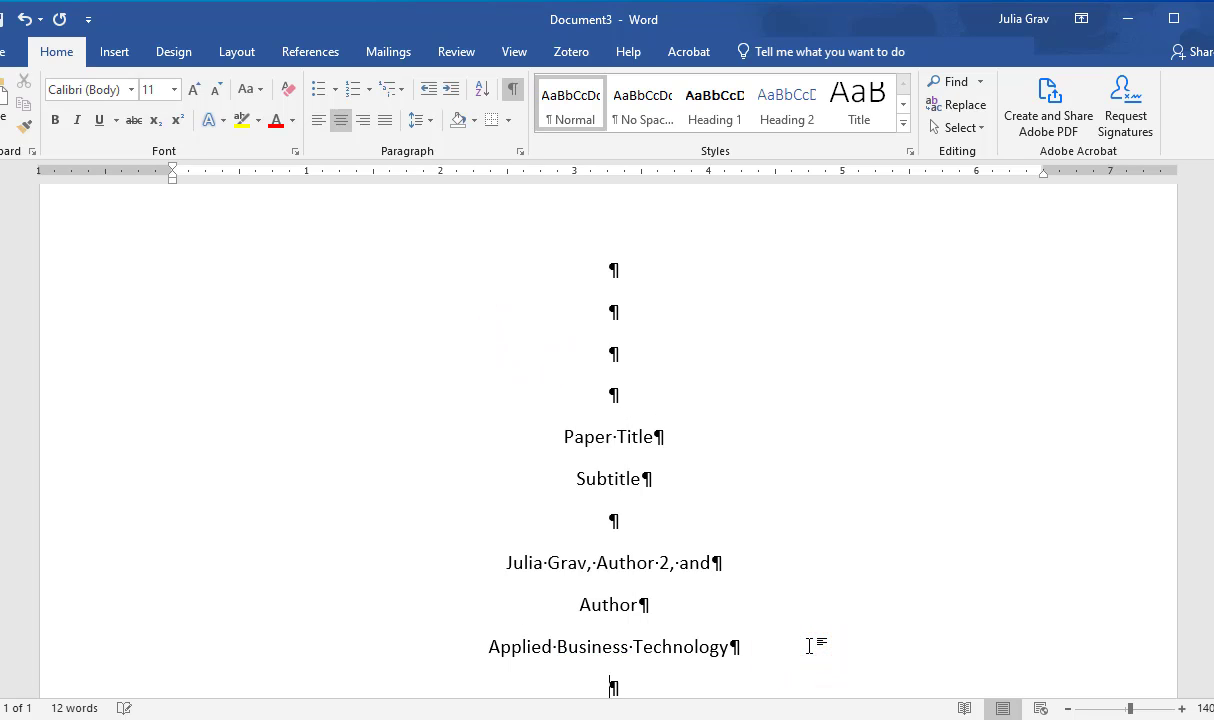
type("Camosun College")
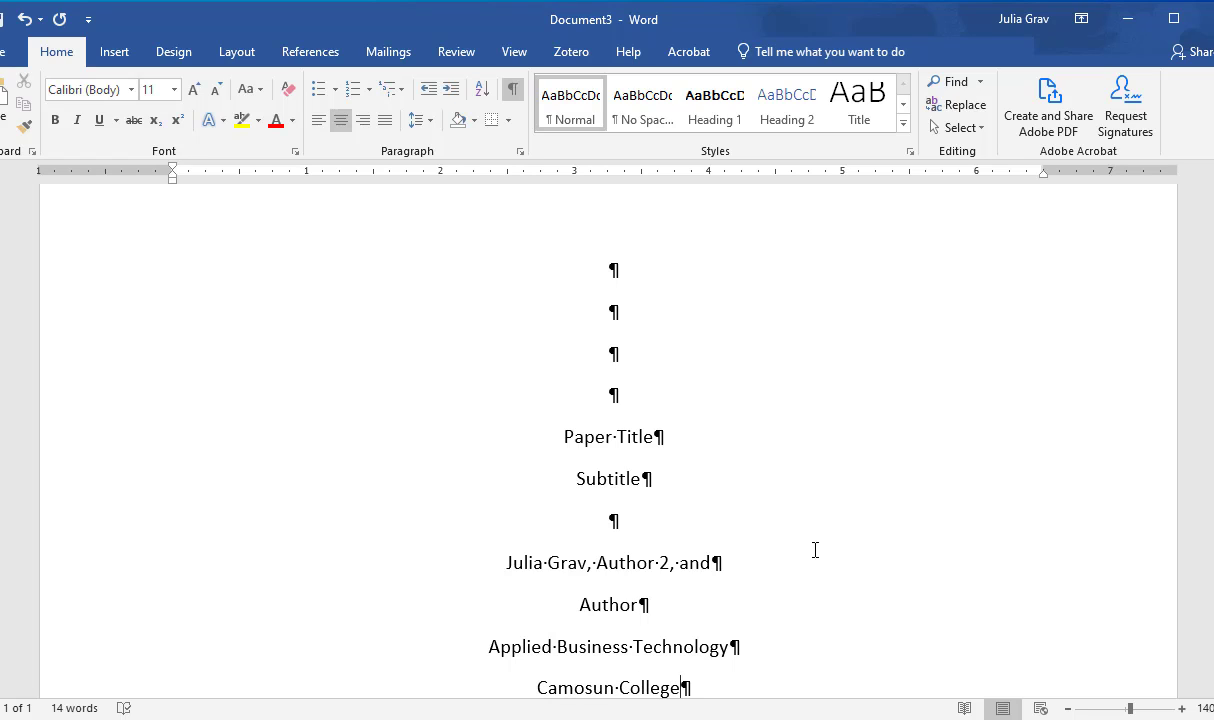
scroll(816, 553, "down", 3)
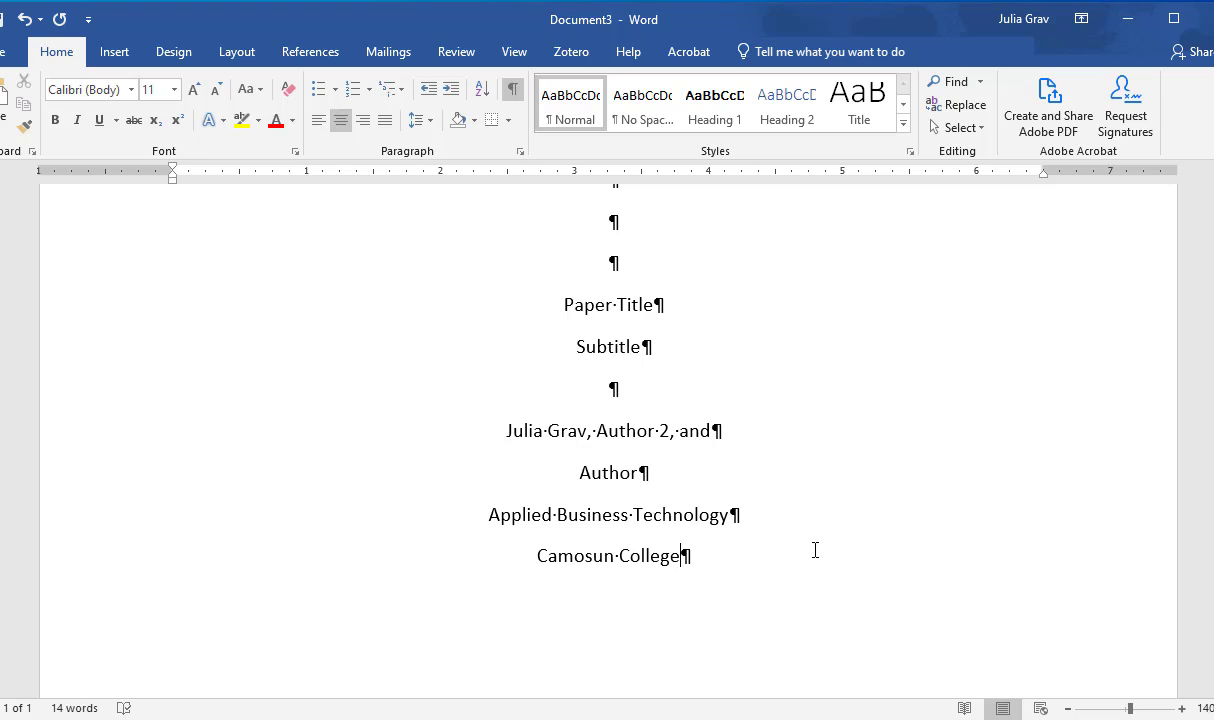
Step: Enter the instructor's full name on a new line below "Camosun College"
key("Return")
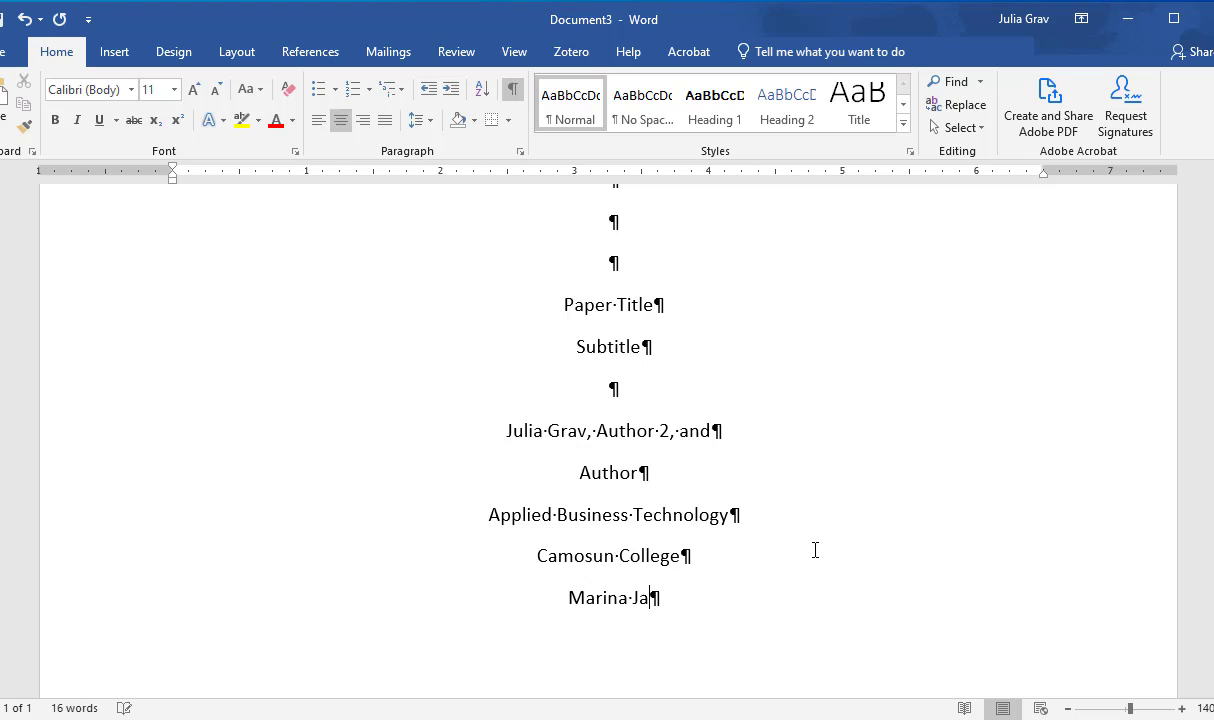
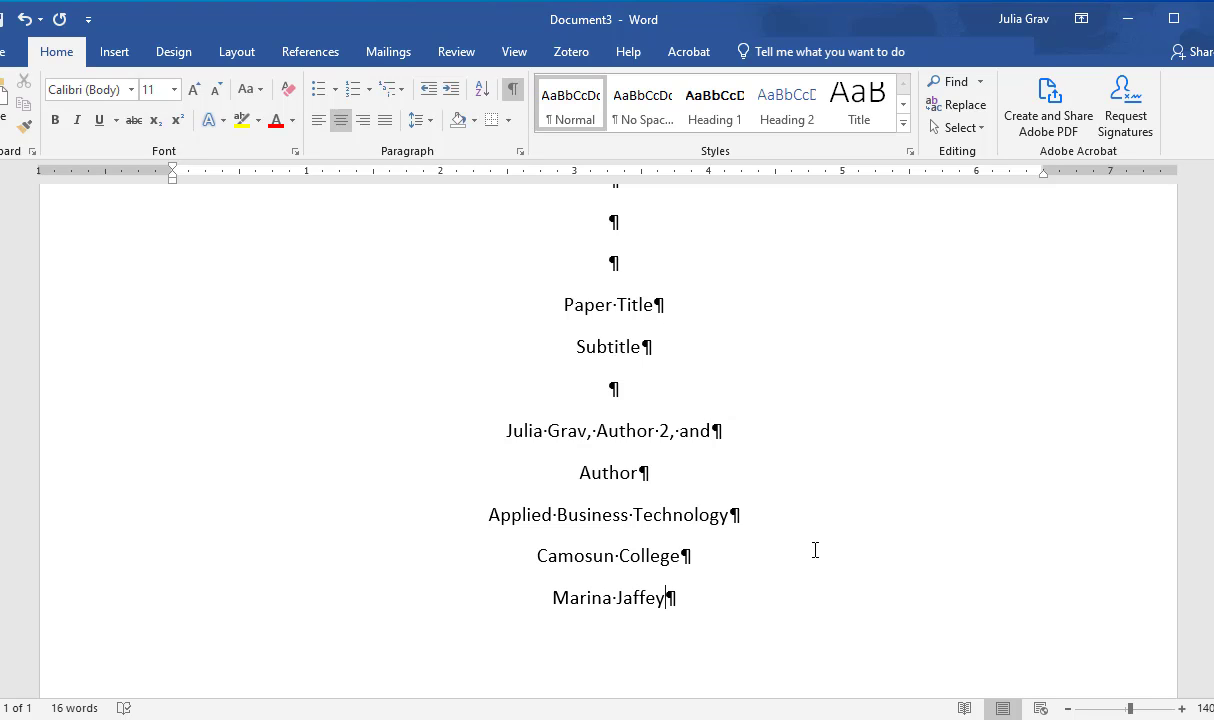
Step: Add the date "December 10, 2021" on a new line below the instructor's name
key("Return")
type("December ")
type("`0")
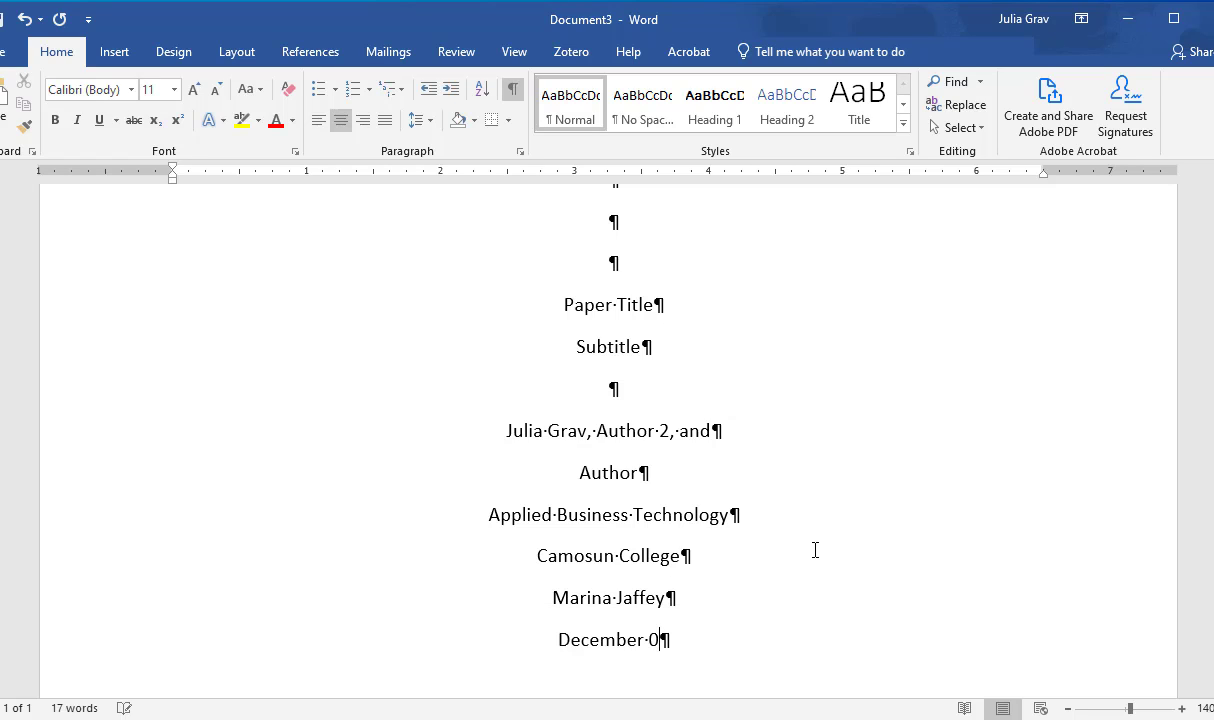
type(", 2021")
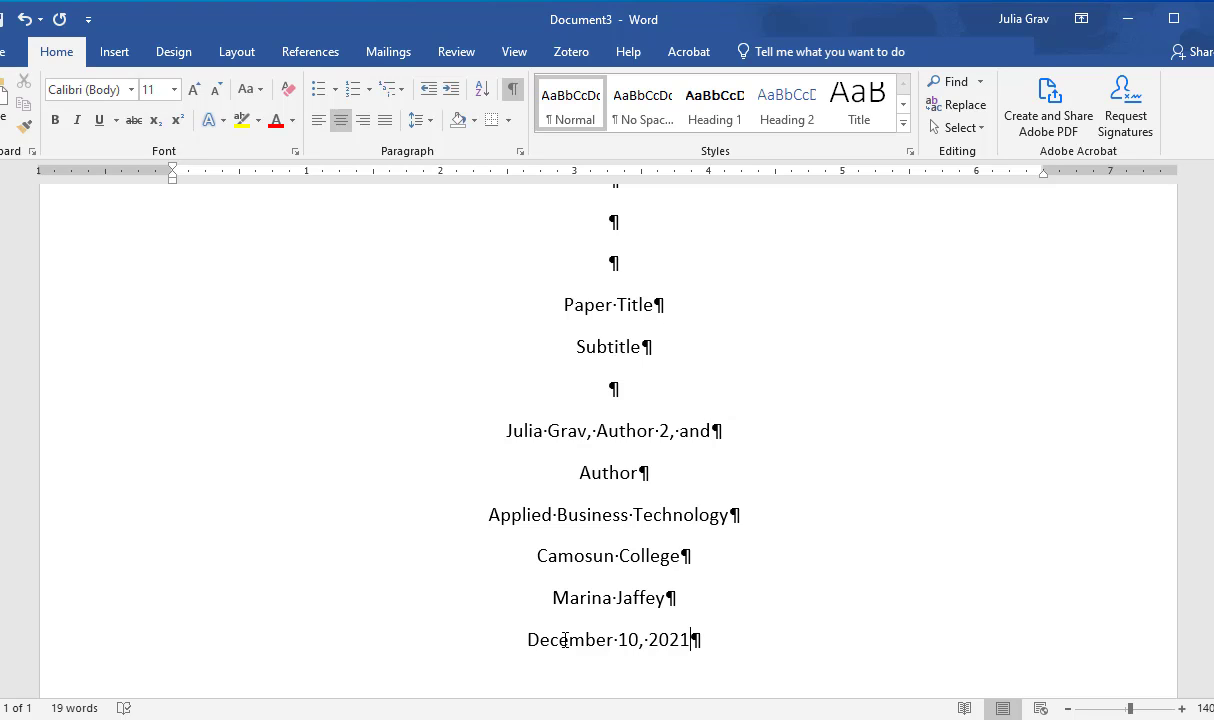
Step: Modify the Normal style to use double line spacing with 0 pt spacing after paragraphs
right_click(579, 117)
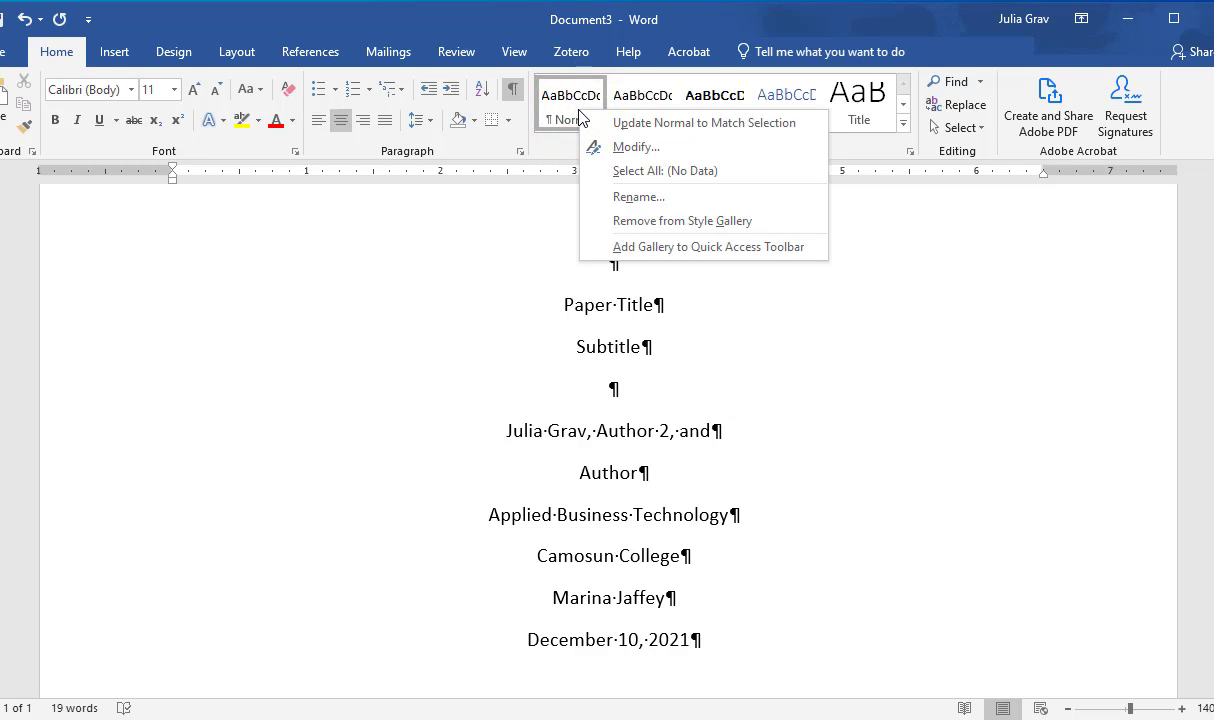
left_click(648, 146)
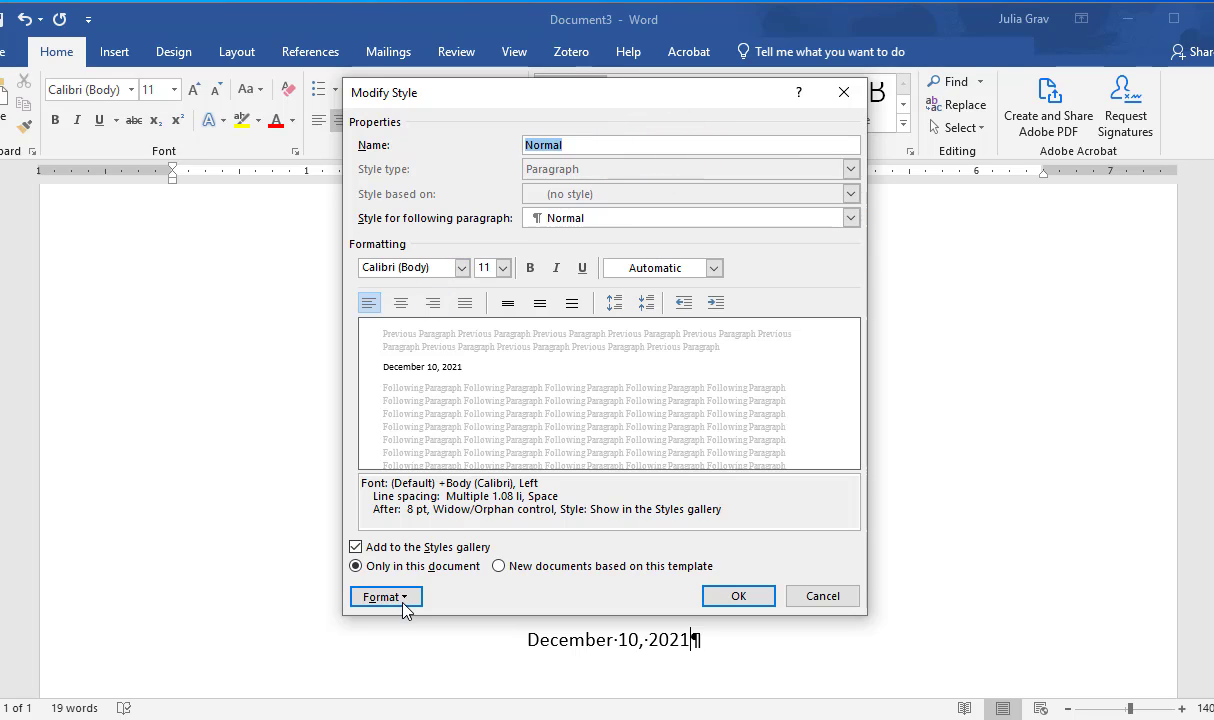
left_click(403, 600)
left_click(430, 640)
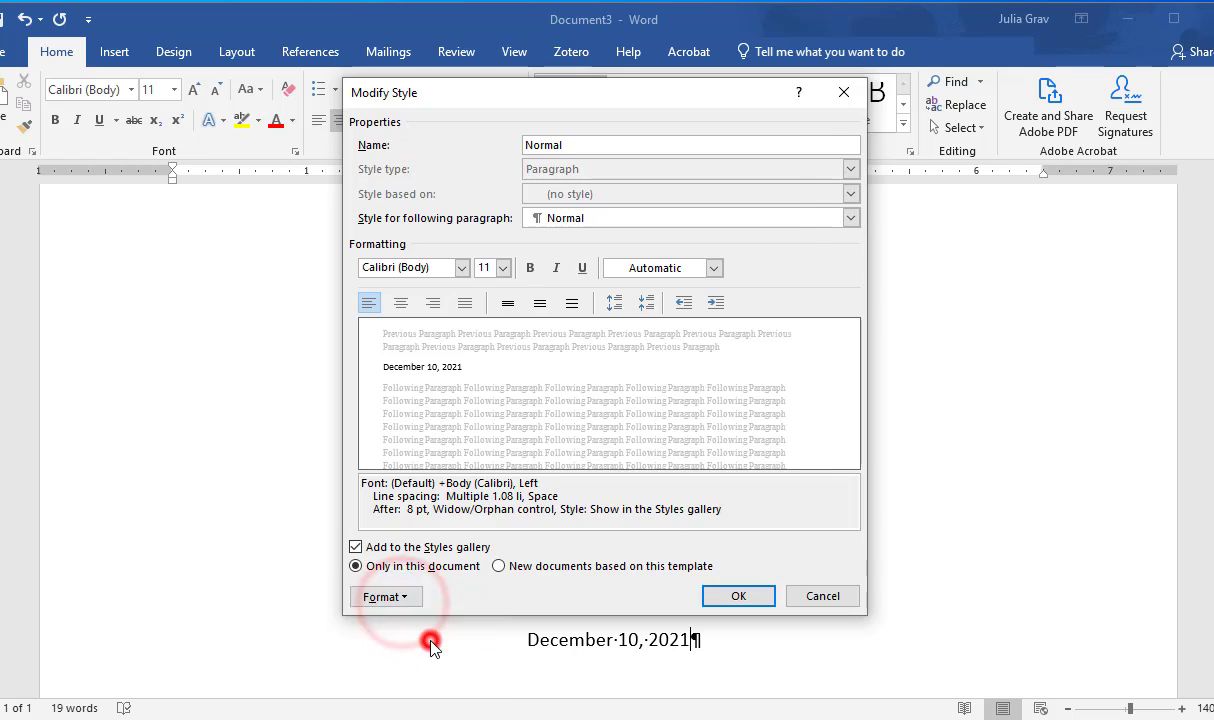
left_click(716, 401)
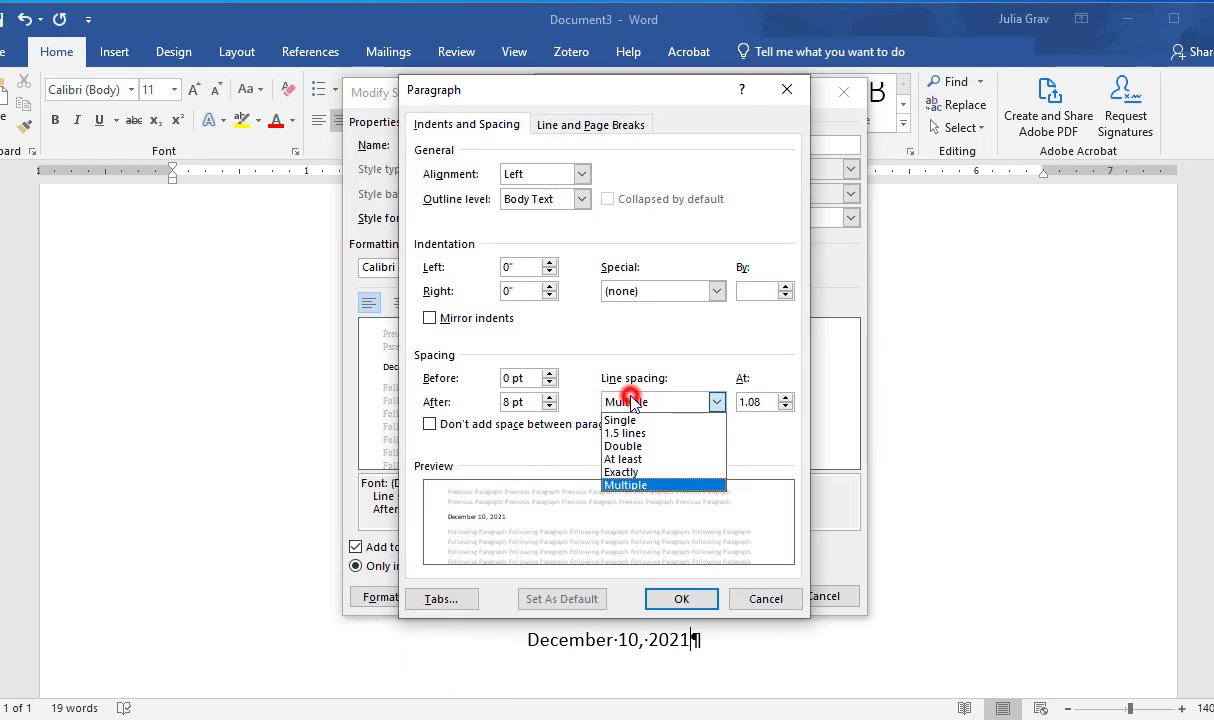
left_click(675, 446)
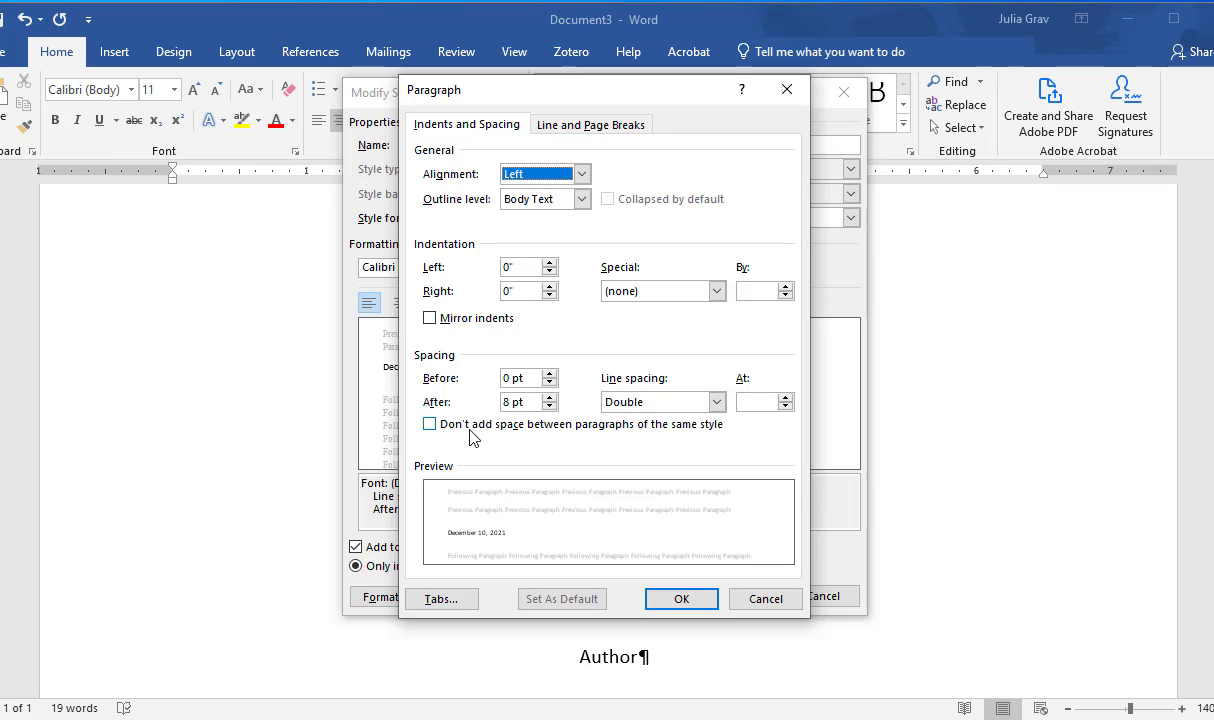
left_click(549, 406)
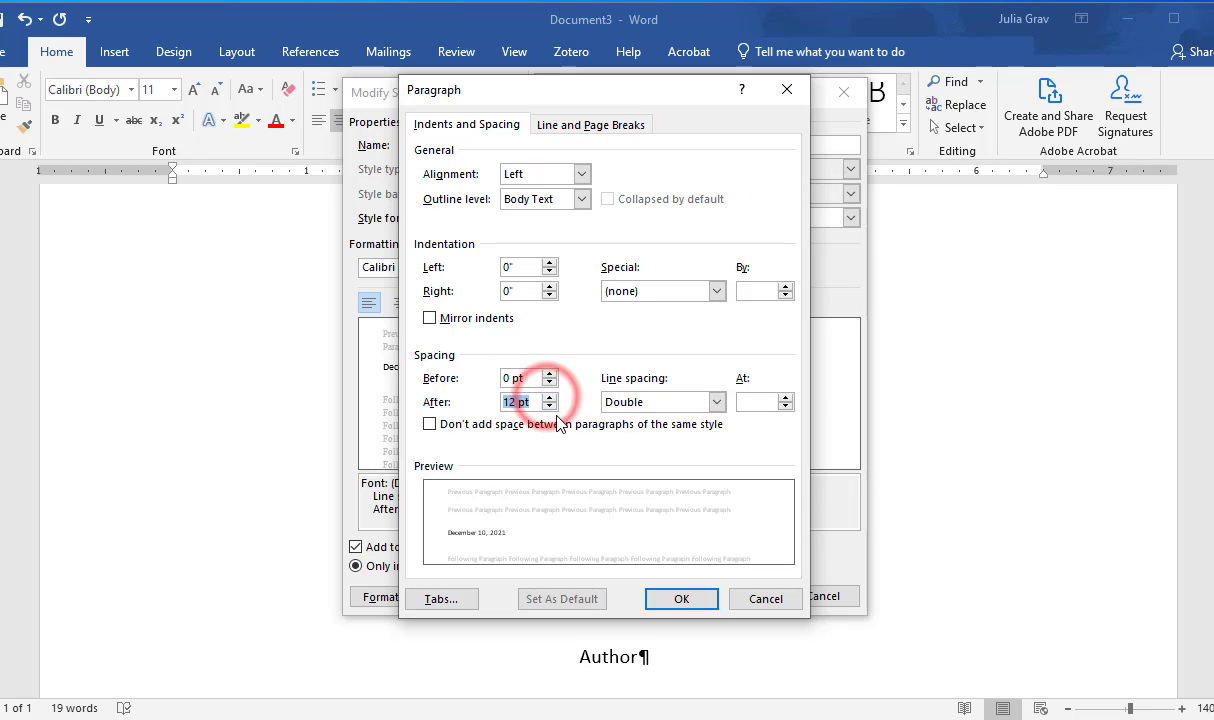
left_click(549, 406)
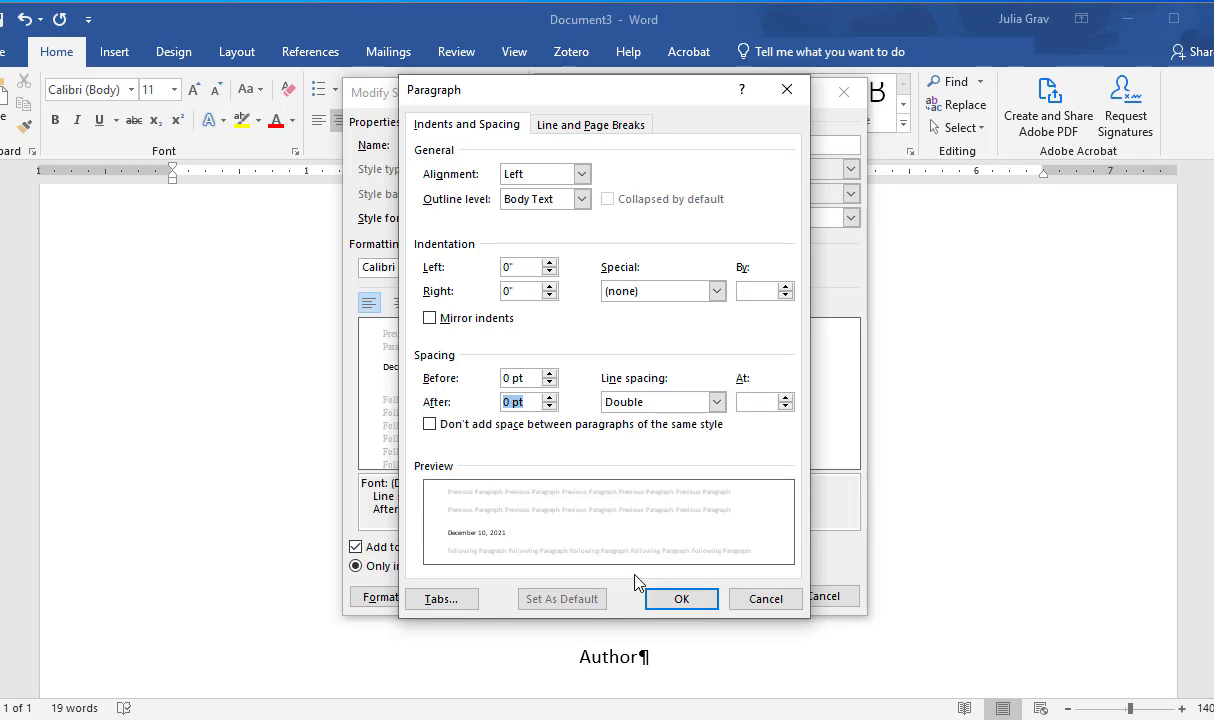
left_click(682, 600)
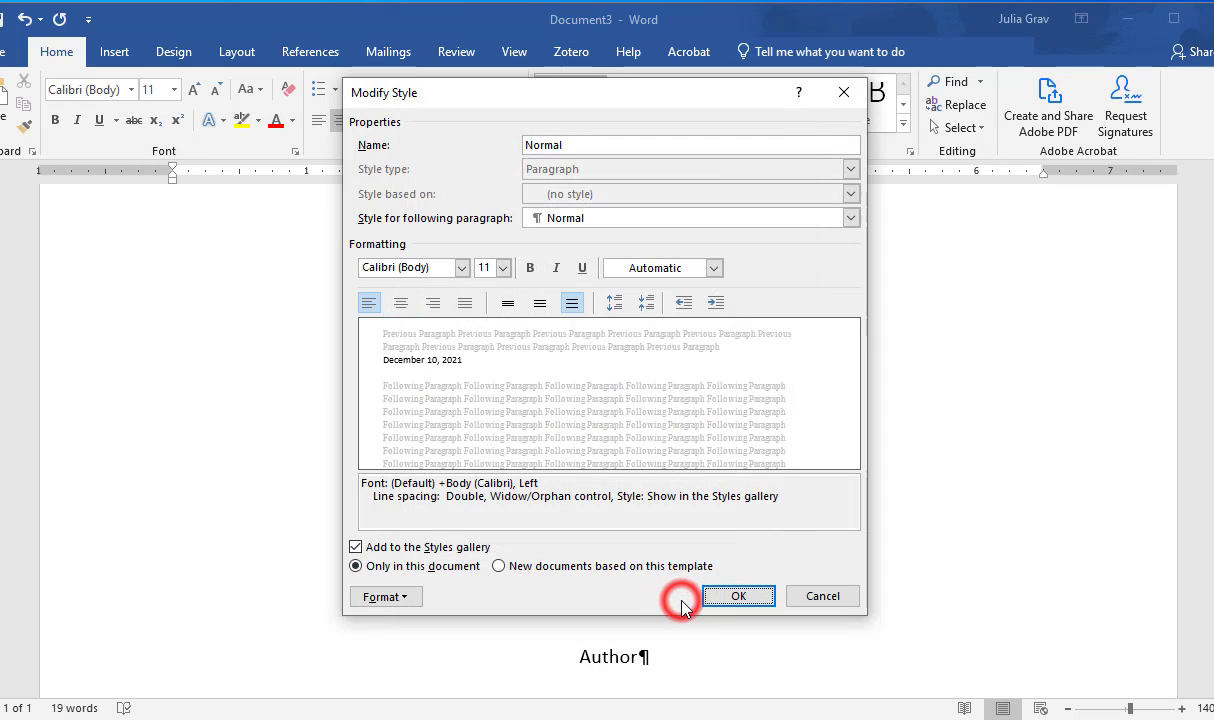
left_click(735, 596)
Step: Insert a page break after the date line to start a second page
scroll(708, 538, "down", 3)
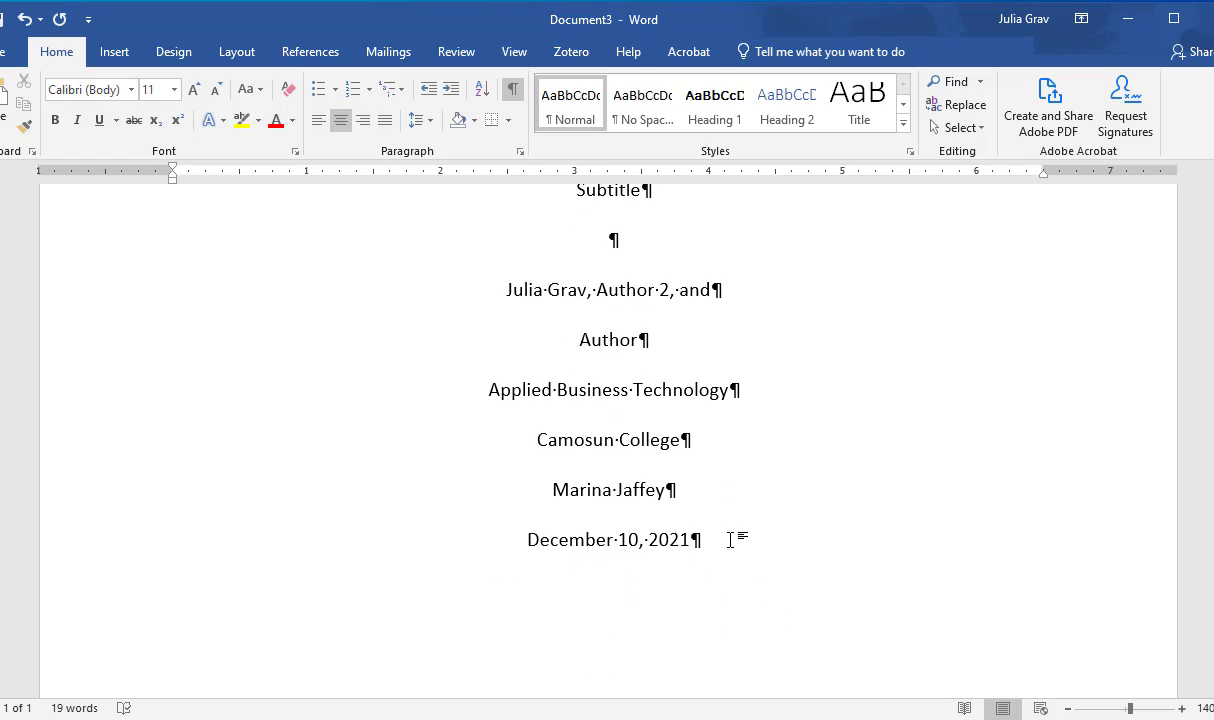
left_click(730, 540)
key("ctrl+Return")
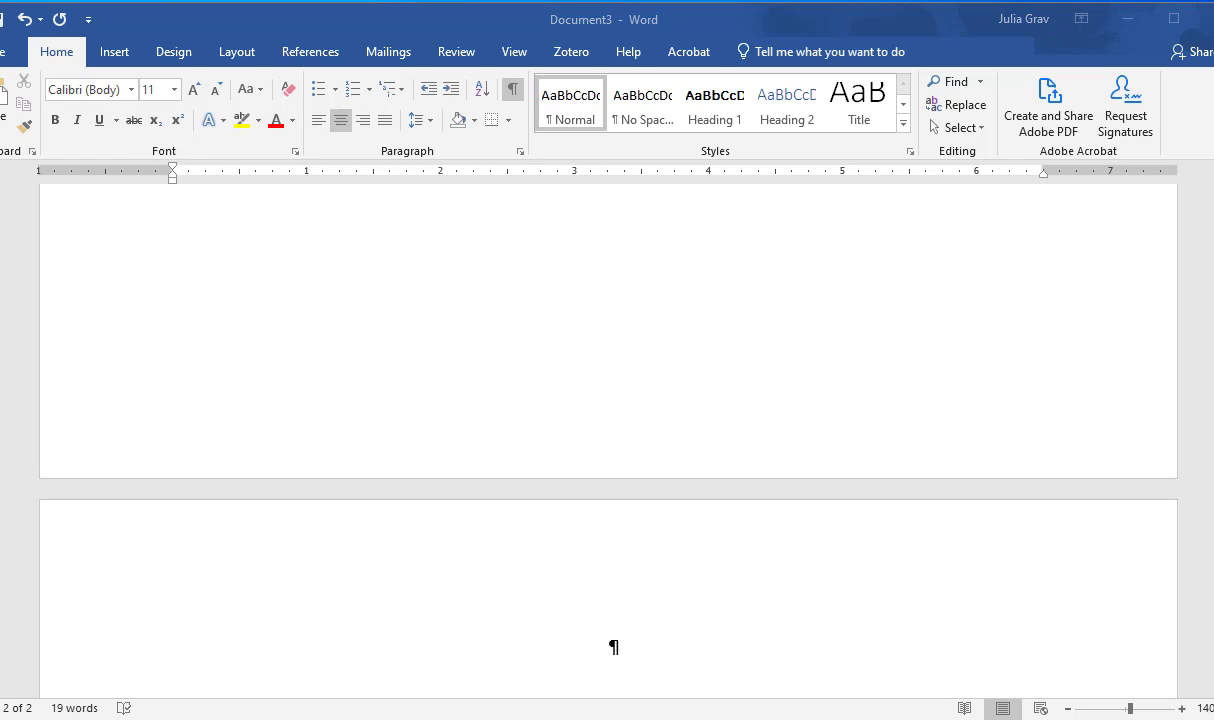
Step: Paste "Every paragraph must be indented 0.5 inches from the left margin" on the second page and indent its first line 0.5 inches
left_click(775, 588)
type("Every paragraph must be indented 0.5 inches from the left margin")
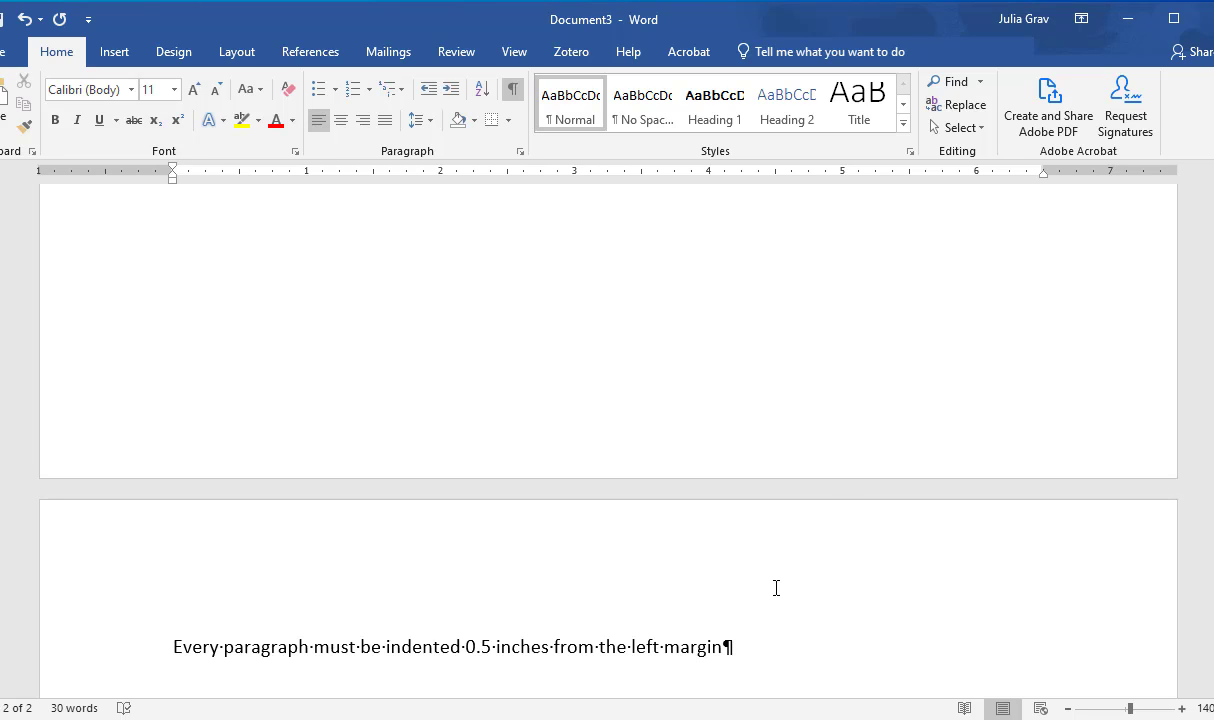
key("Home")
key("Tab")
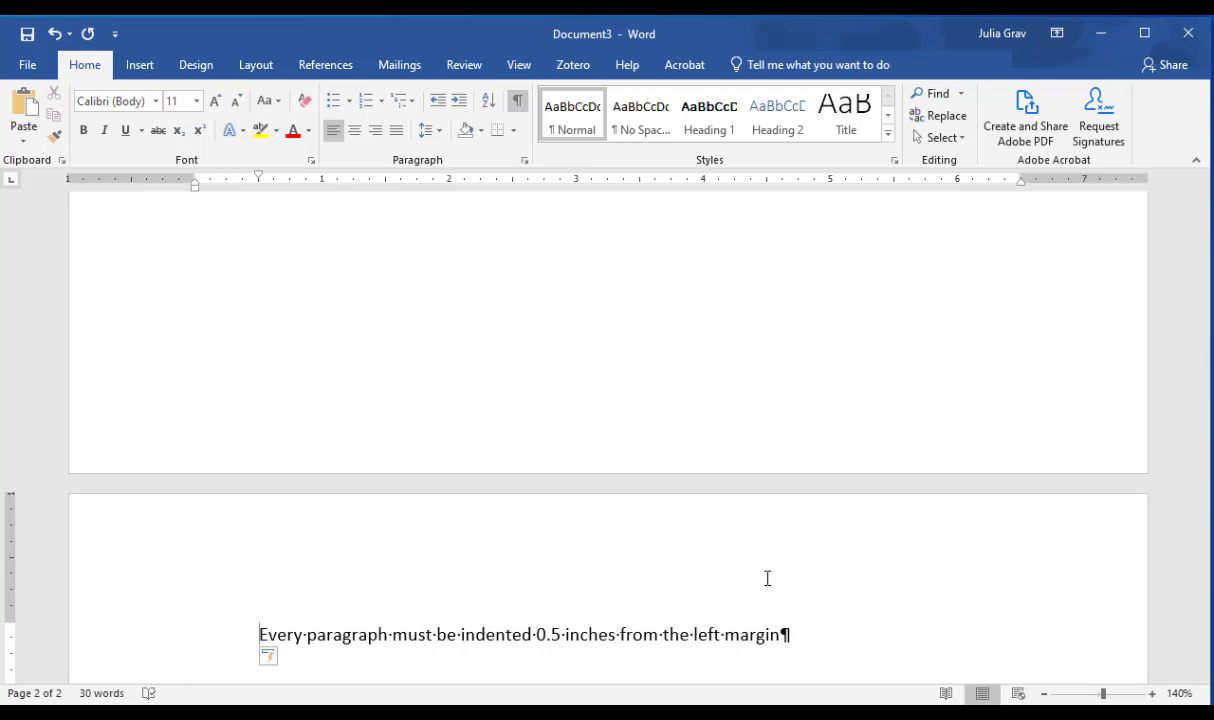
Step: Check the document's page margin presets, looking at the Normal margins of 1" on every side
left_click(258, 62)
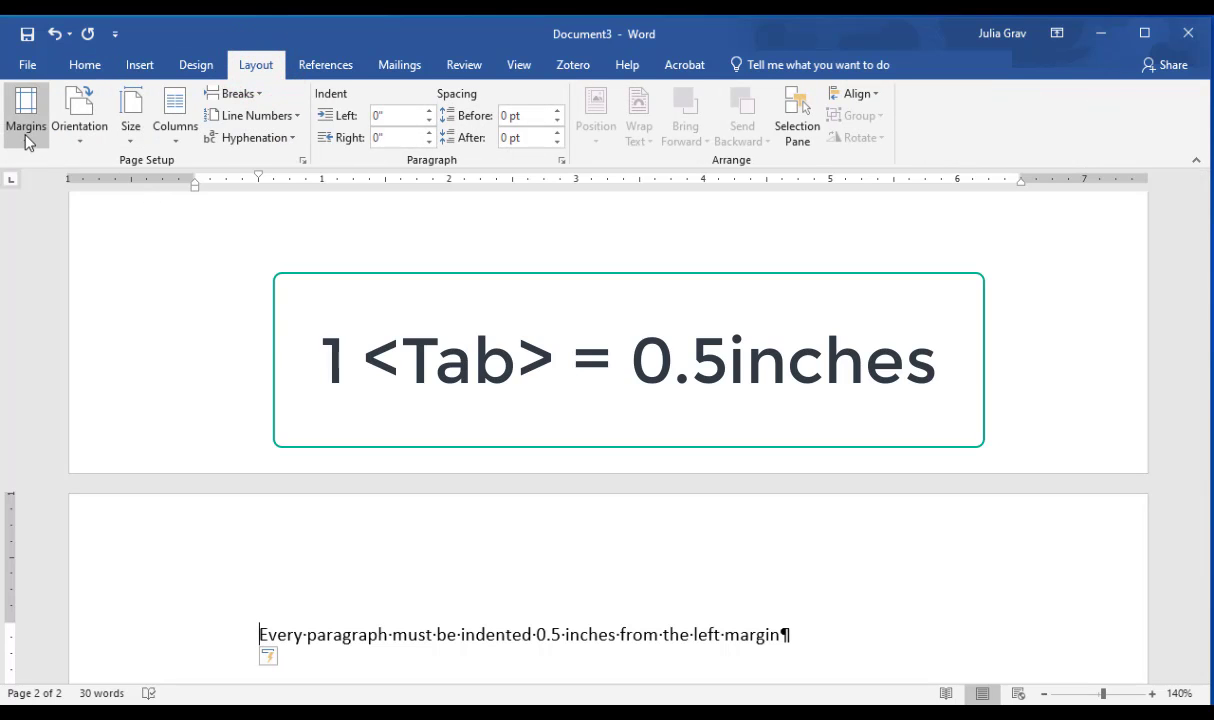
left_click(27, 130)
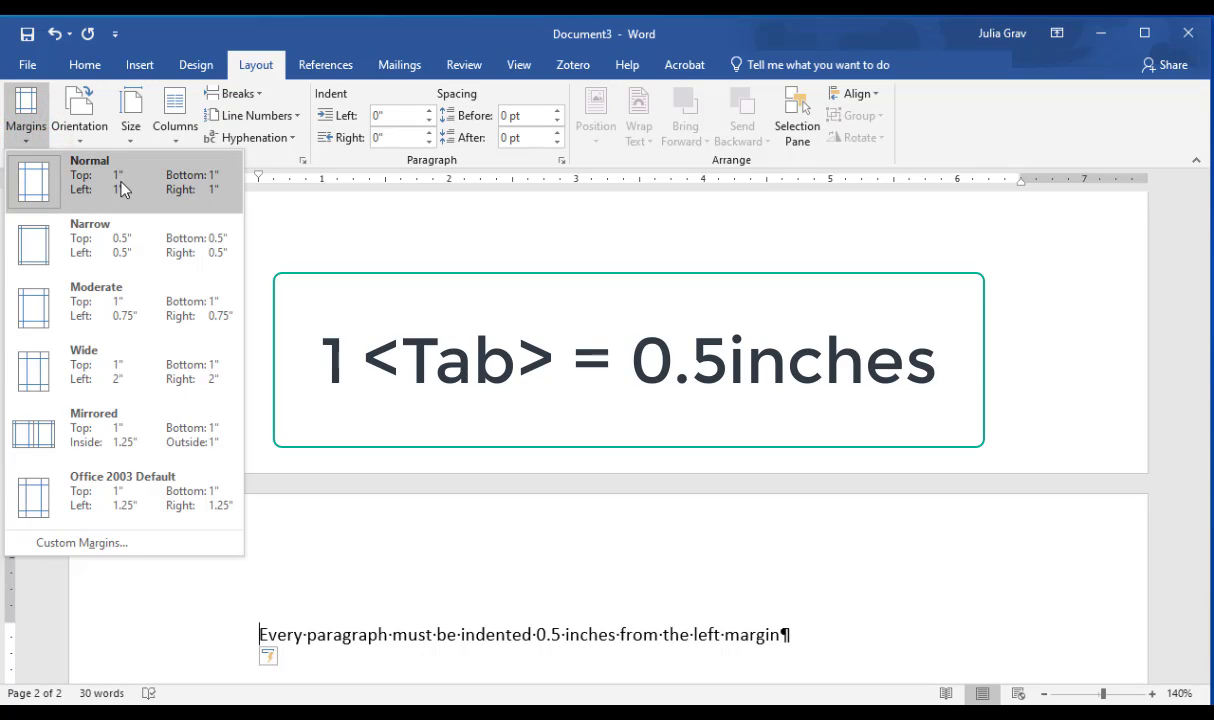
left_click(853, 653)
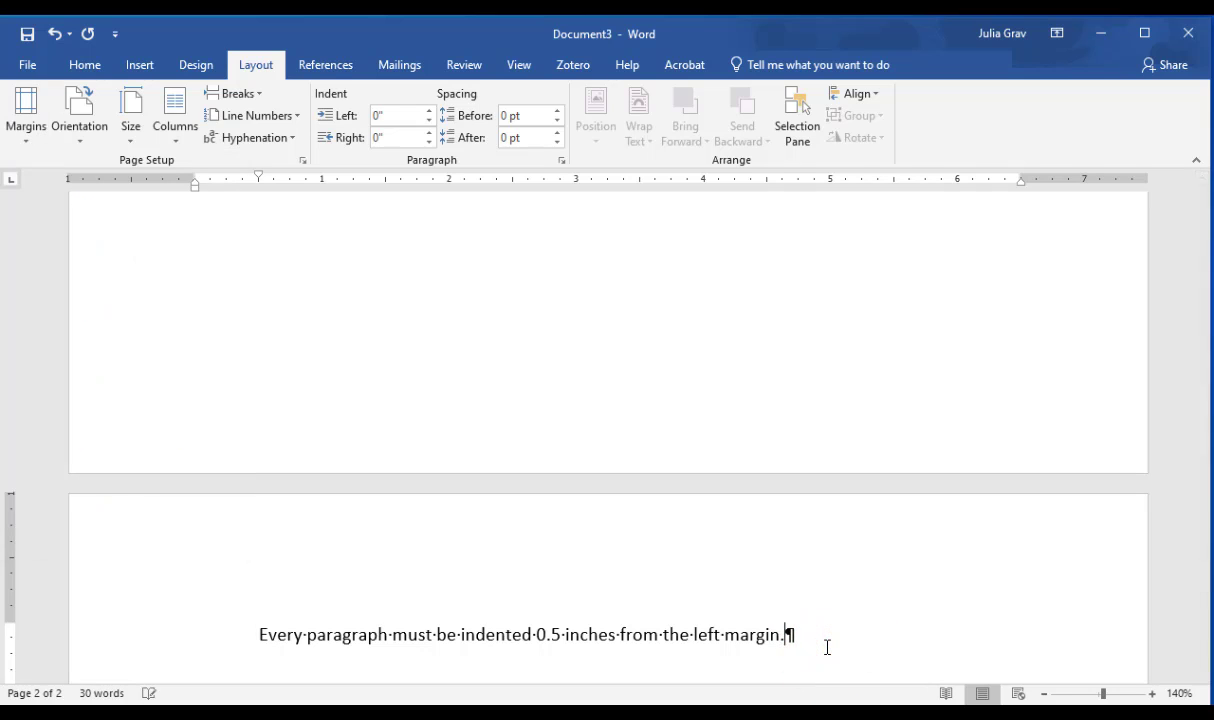
Step: End the indented sentence with a period and start a new paragraph below it
type(".")
scroll(826, 640, "down", 2)
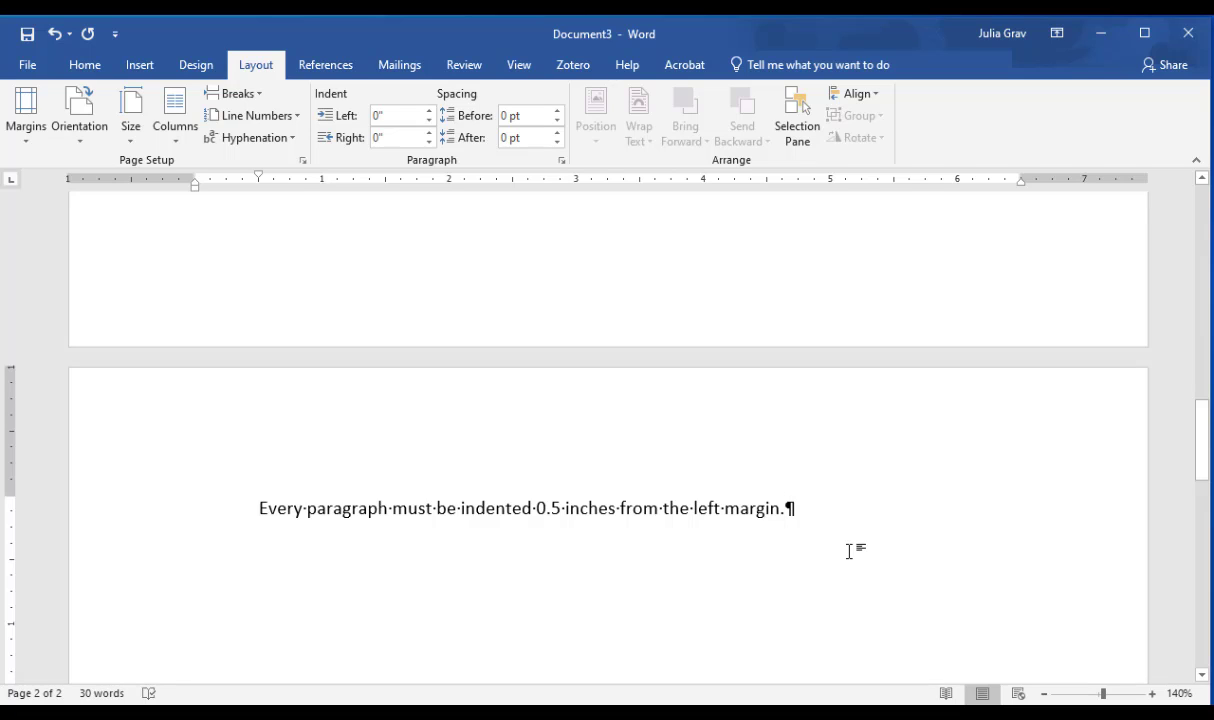
key("Return")
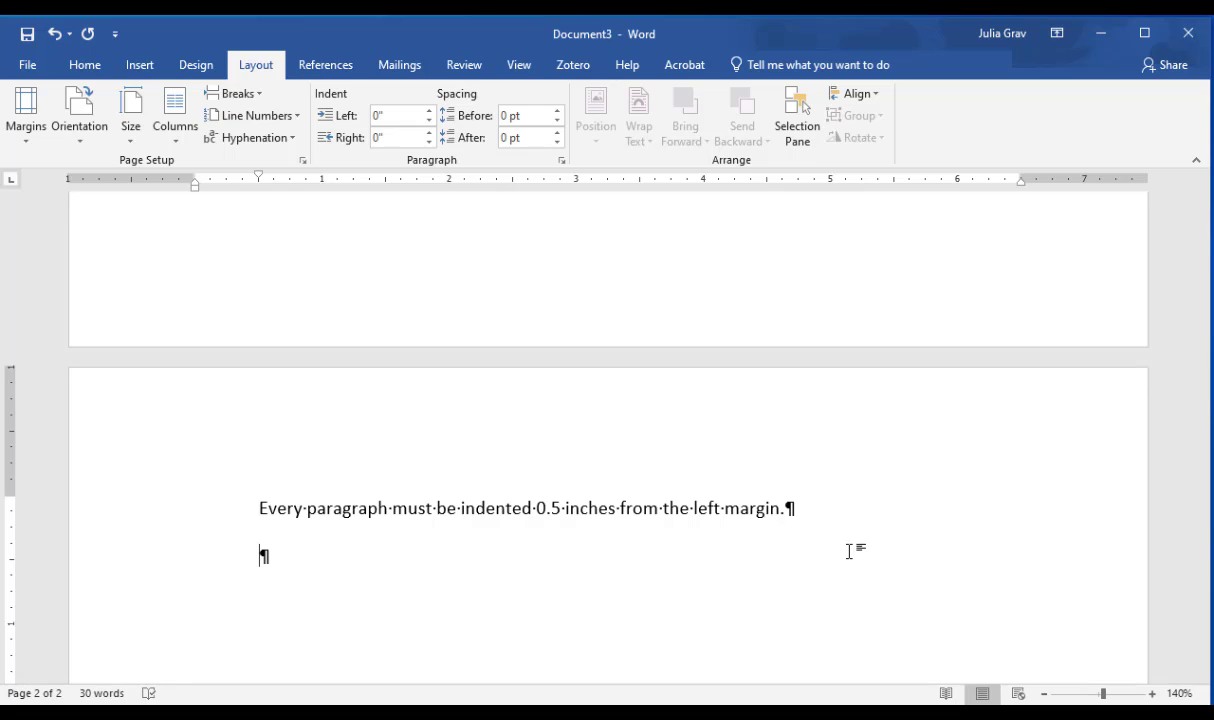
Step: Add the heading "Things to Come" in the Heading 1 style below the indented sentence, with "to" in lowercase
left_click(88, 66)
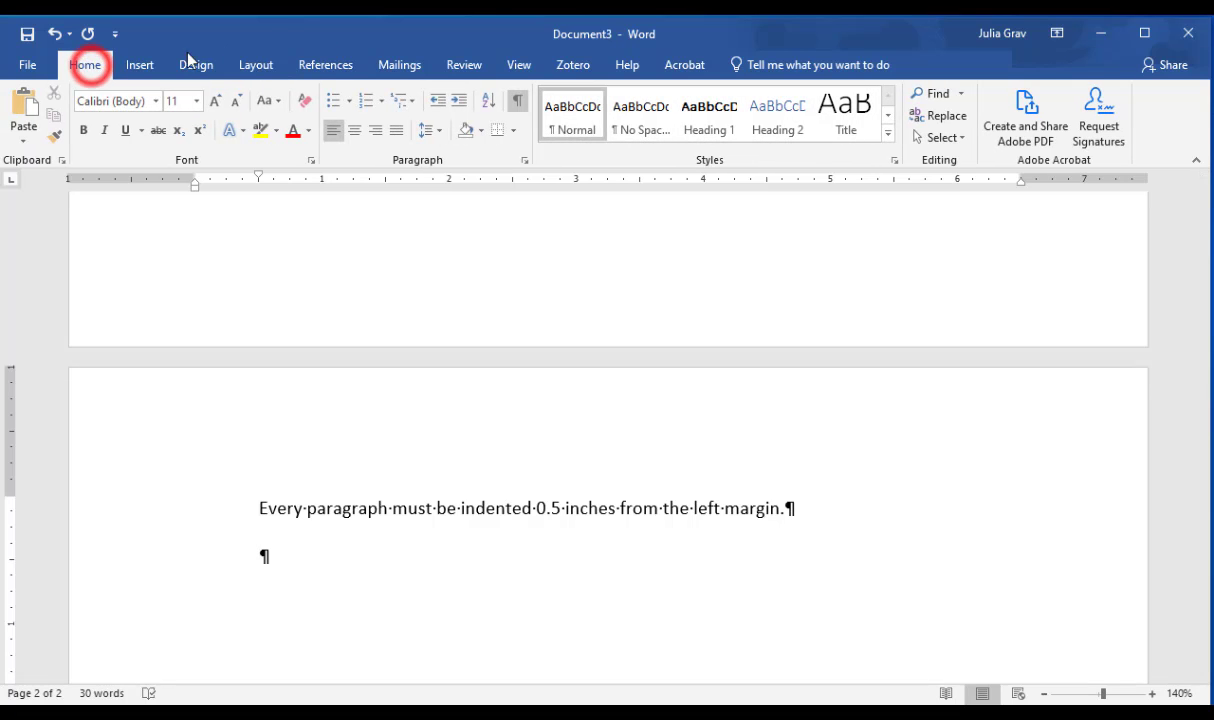
left_click(708, 125)
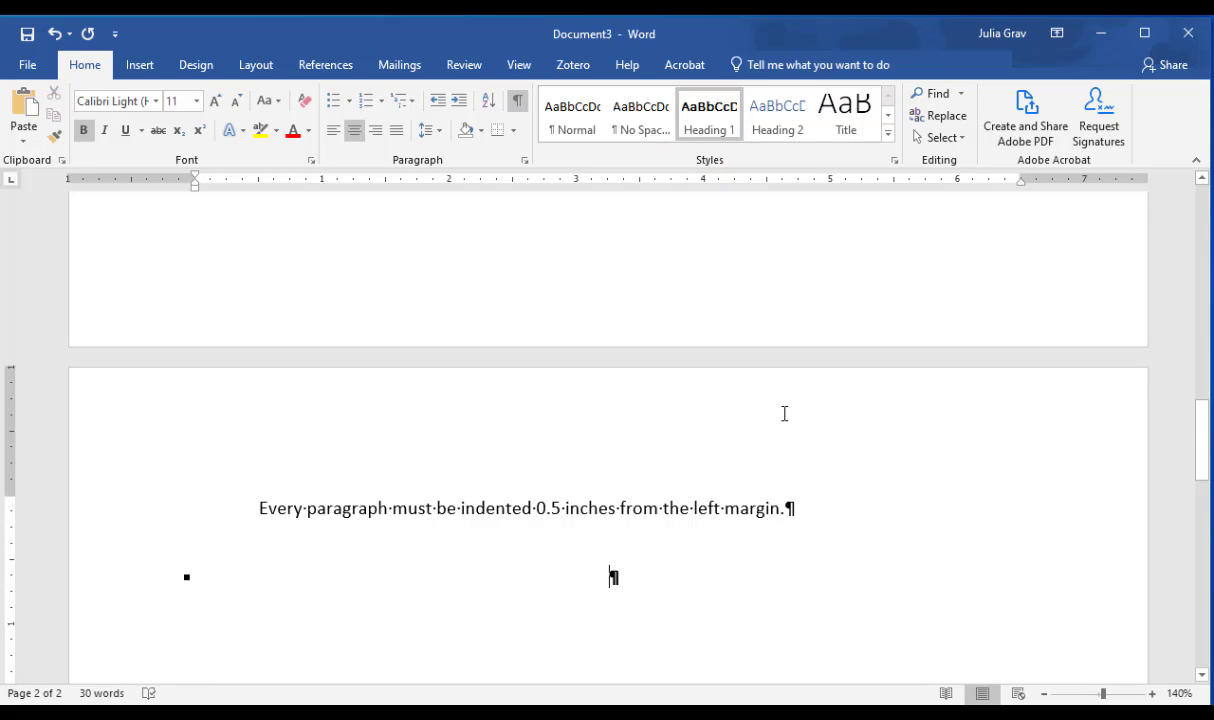
type("Abc")
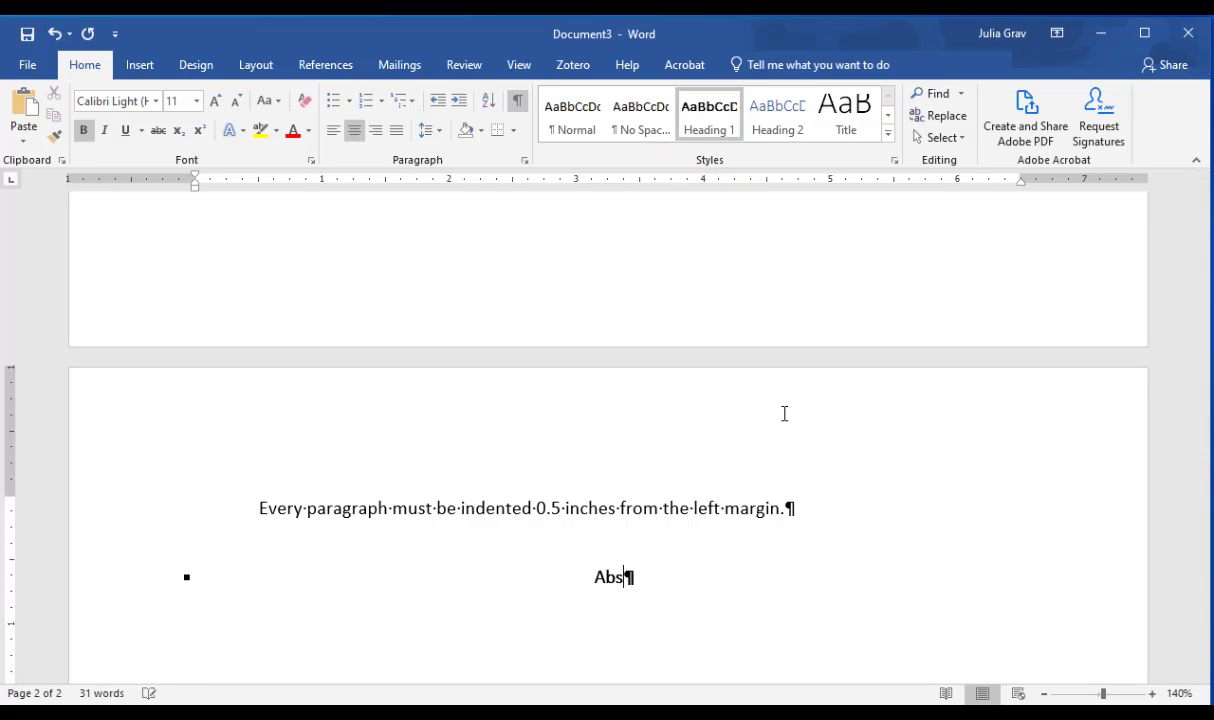
key("BackSpace")
key("BackSpace")
key("BackSpace")
type("Things To Come")
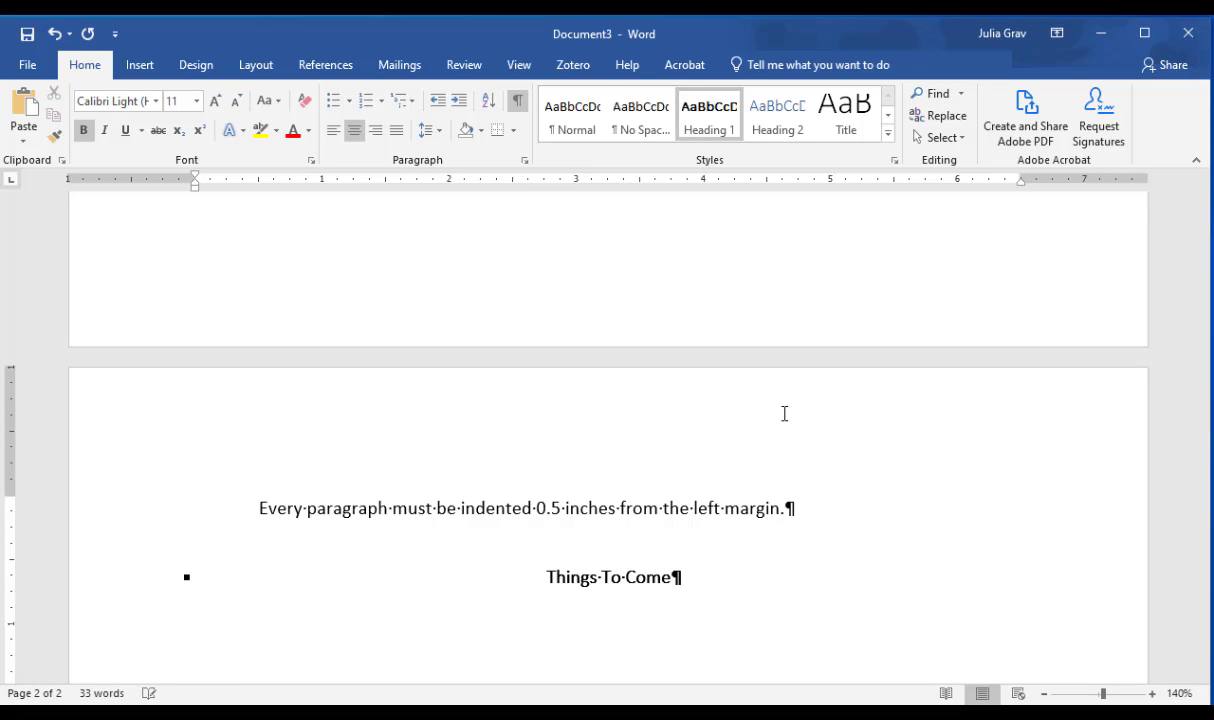
key("Return")
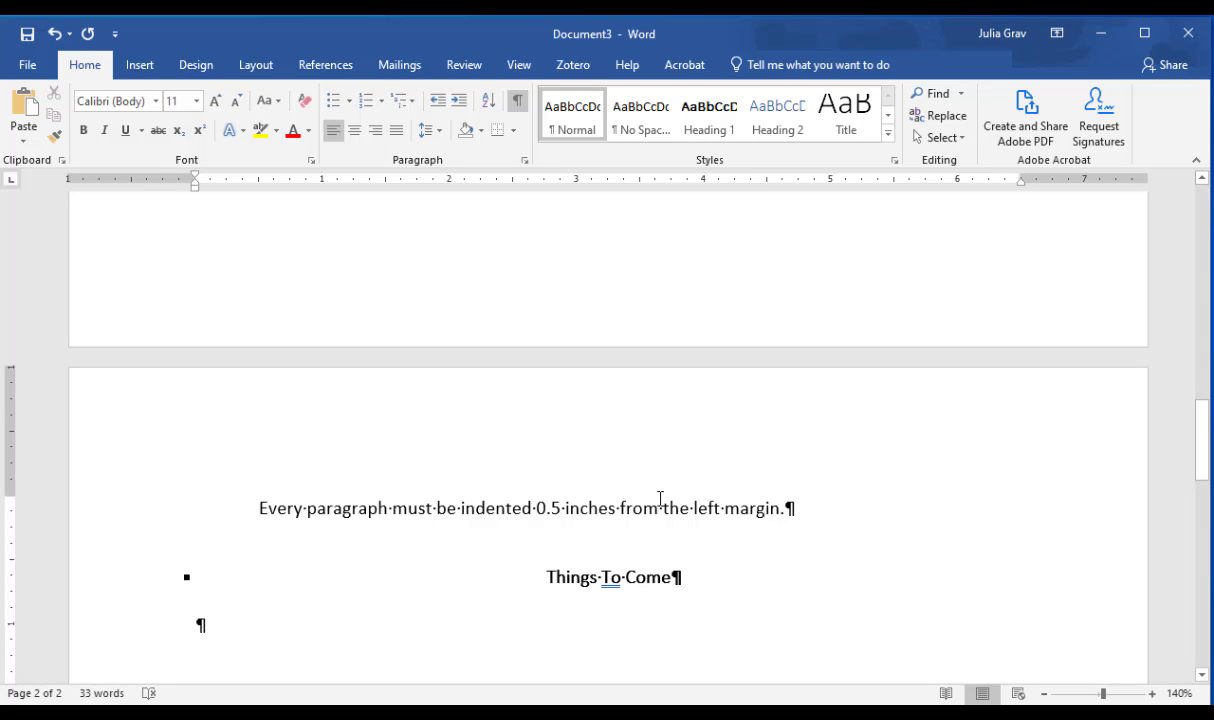
left_click(605, 574)
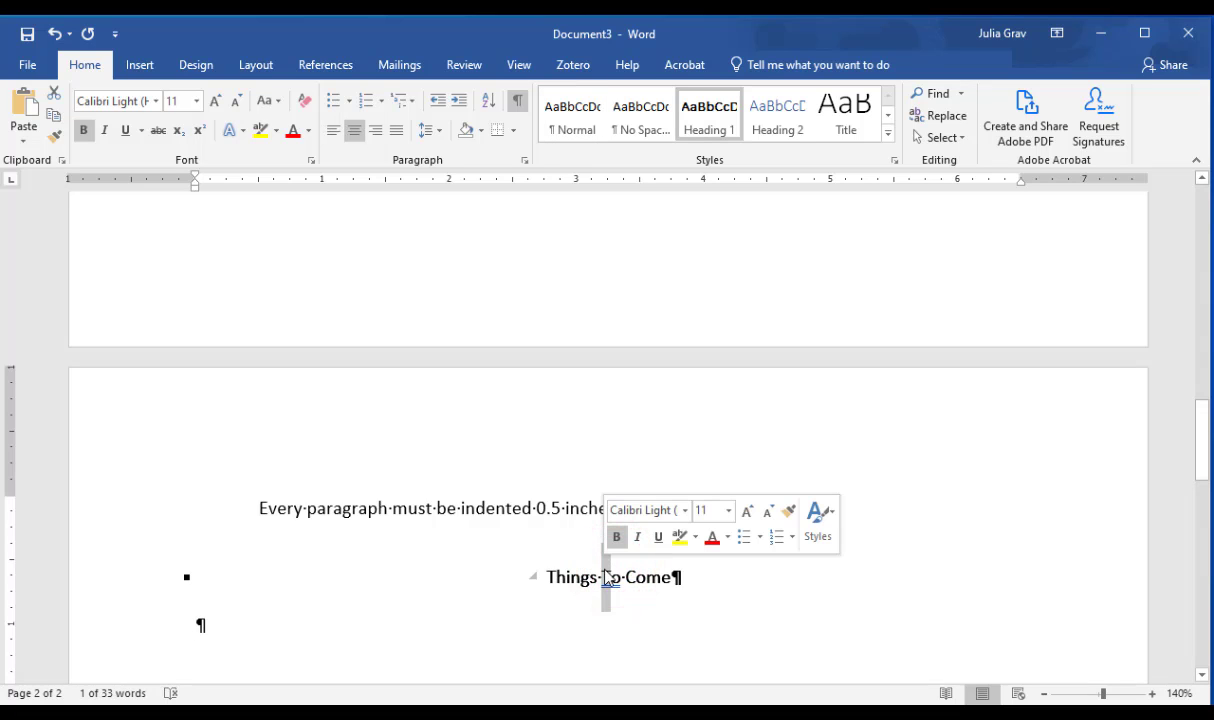
type("t")
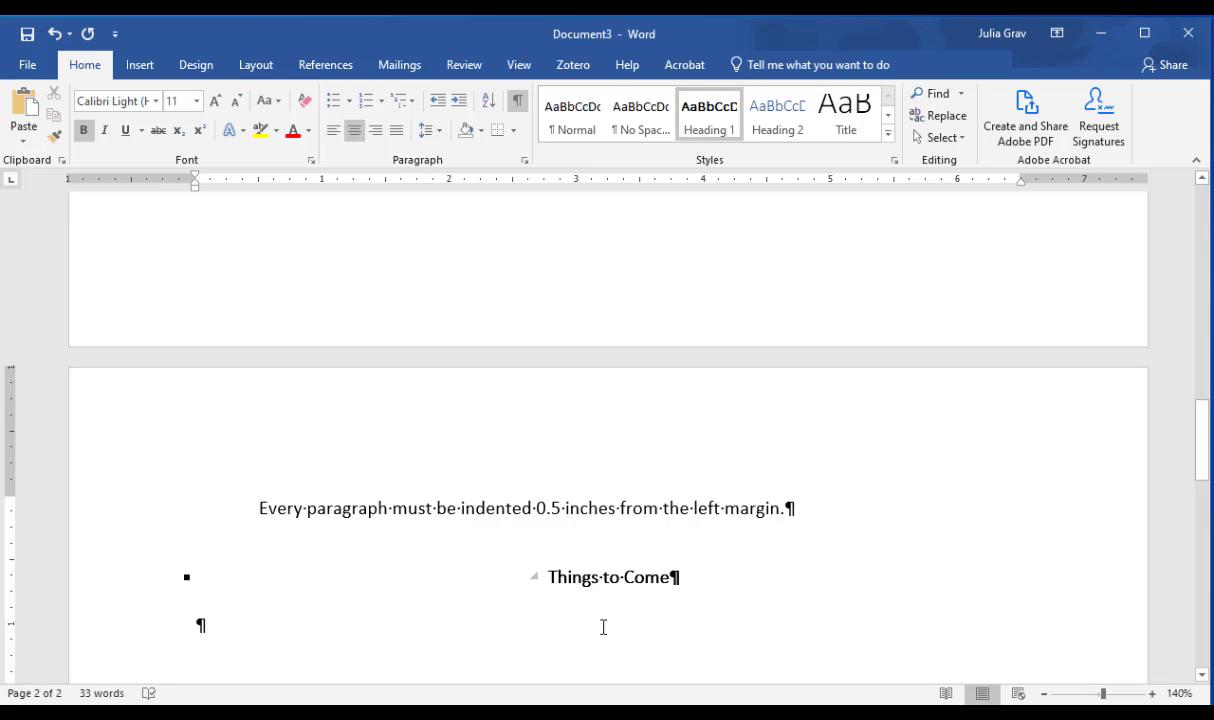
Step: Enter "Future Work" on the line below "Things to Come" and apply the Heading 2 style
left_click(603, 626)
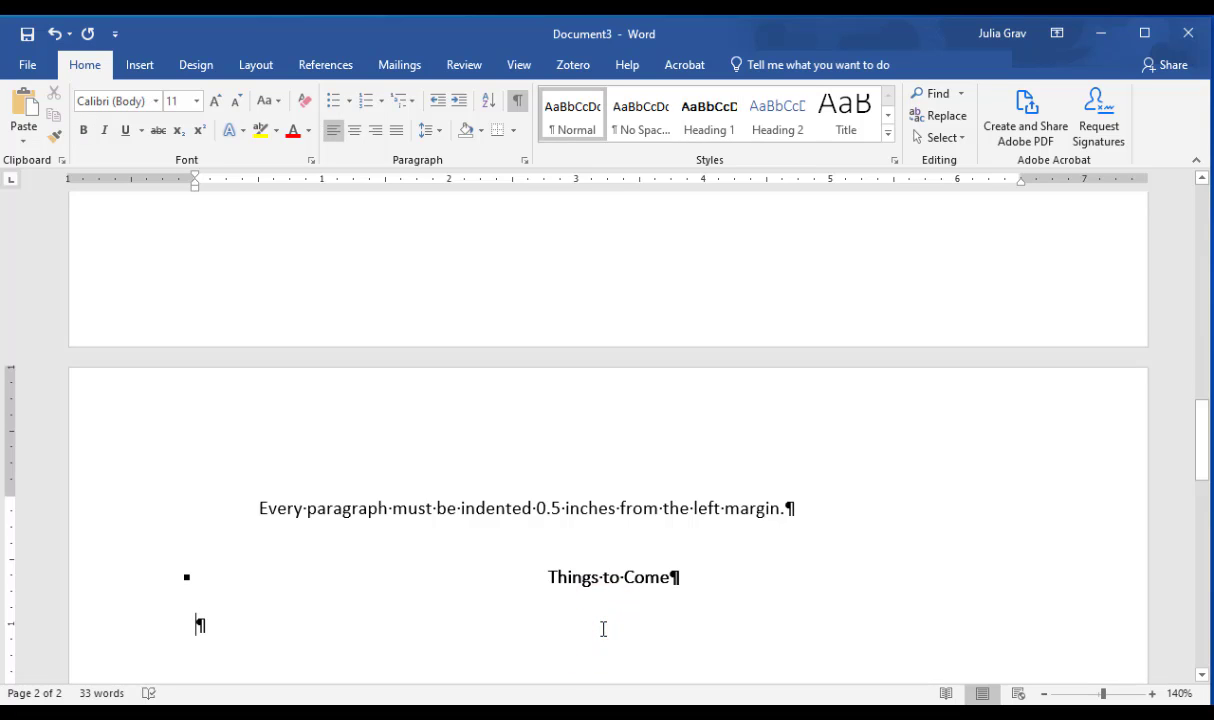
type("Futur")
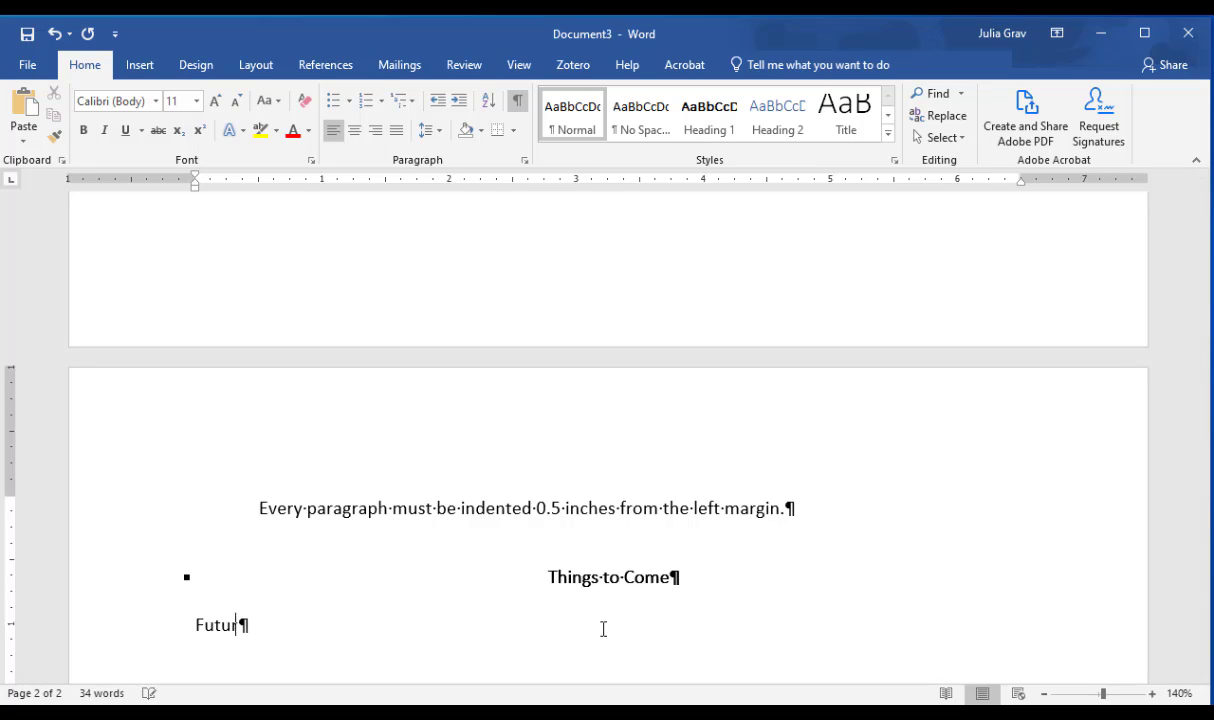
type("e Work")
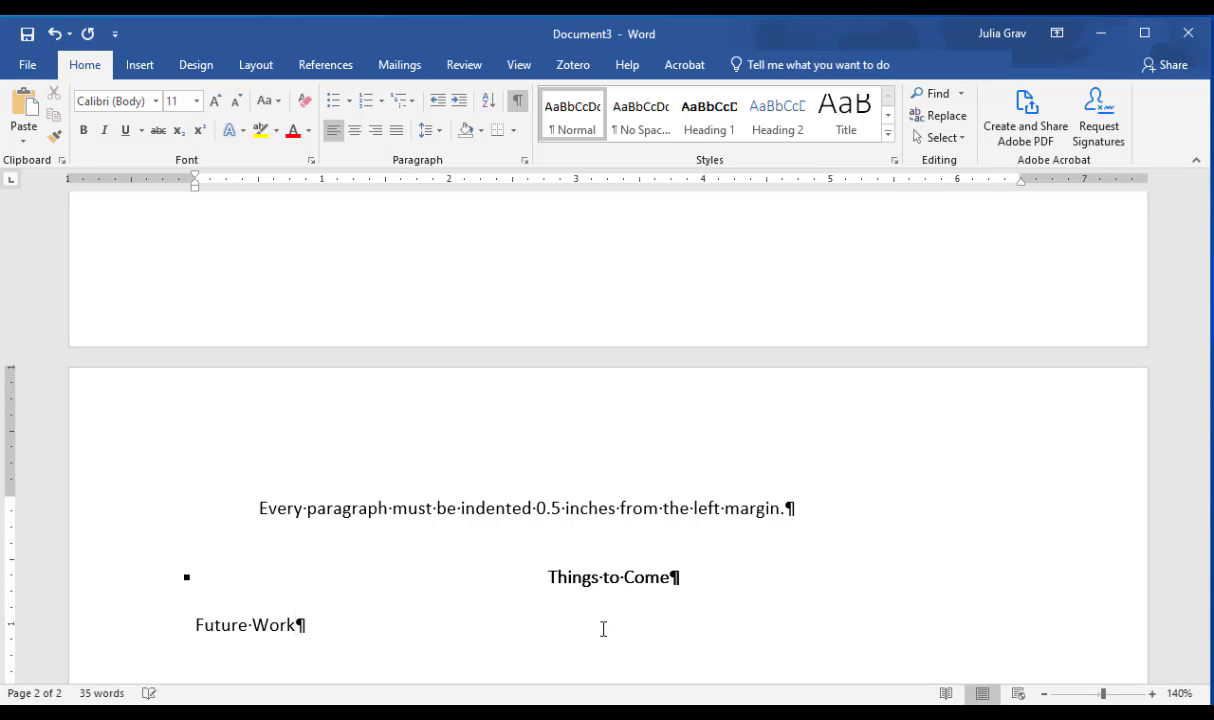
left_click(779, 128)
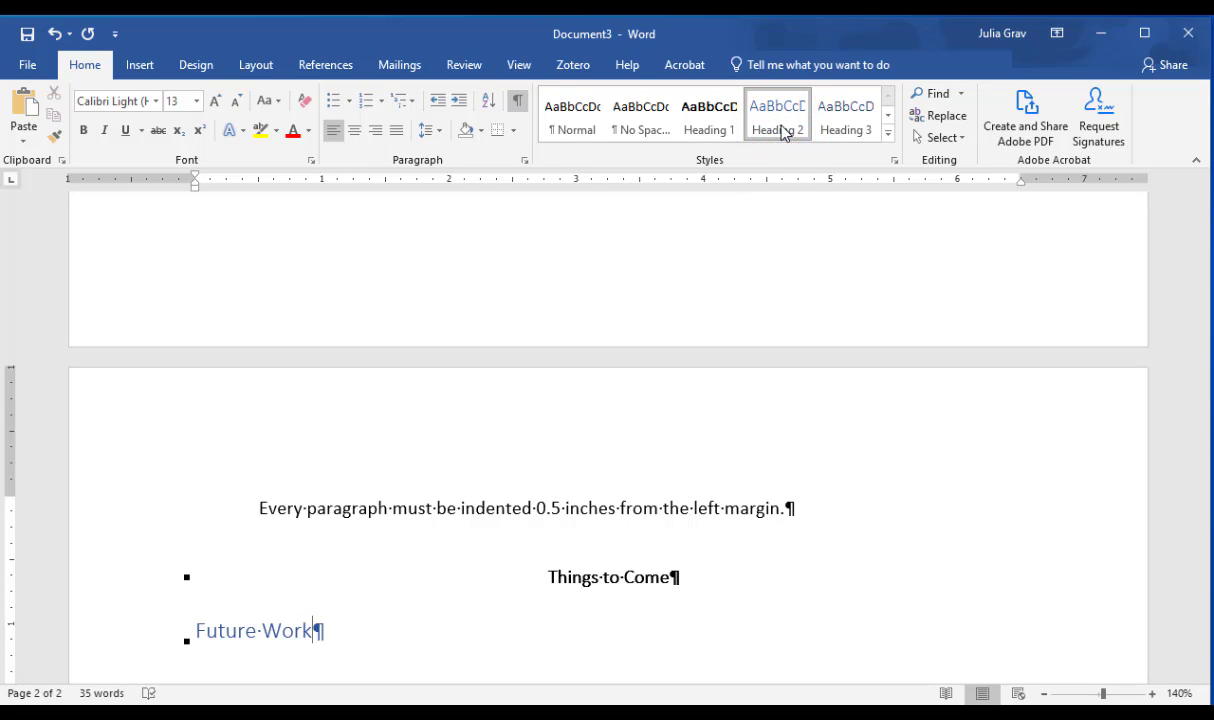
Step: Modify the Heading 2 style to Calibri (Body), 11 pt, bold, with the Automatic font color
right_click(782, 133)
left_click(795, 160)
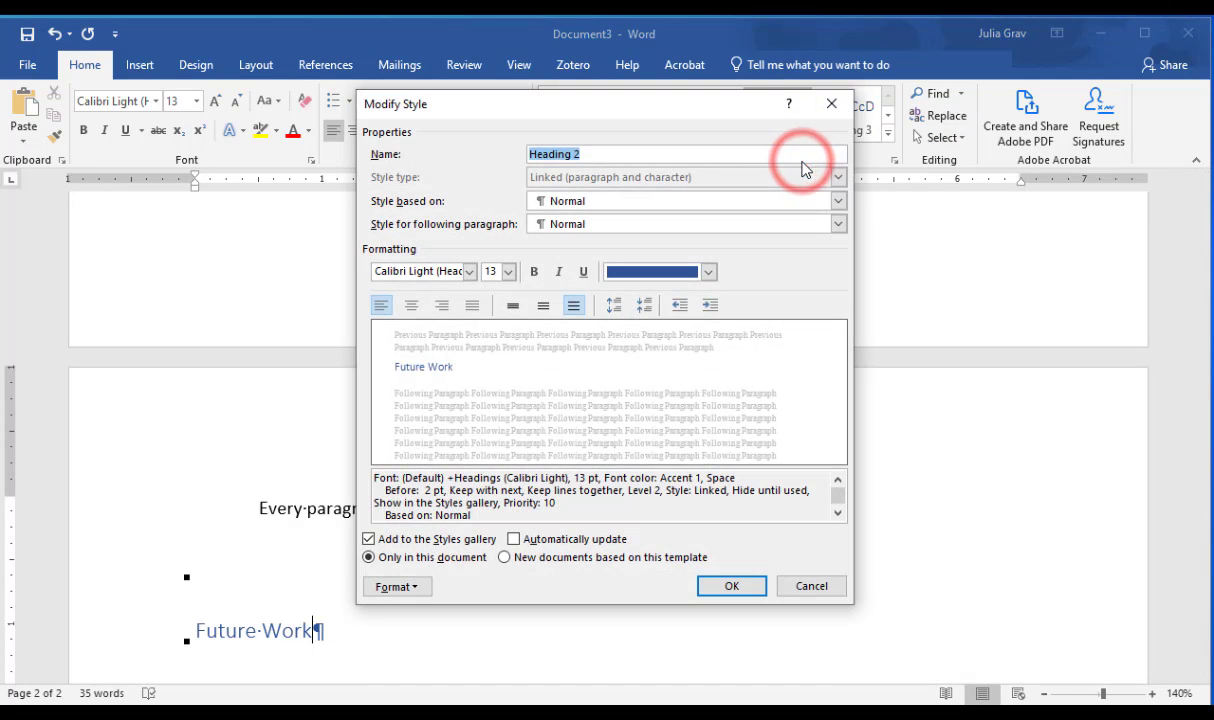
left_click(489, 271)
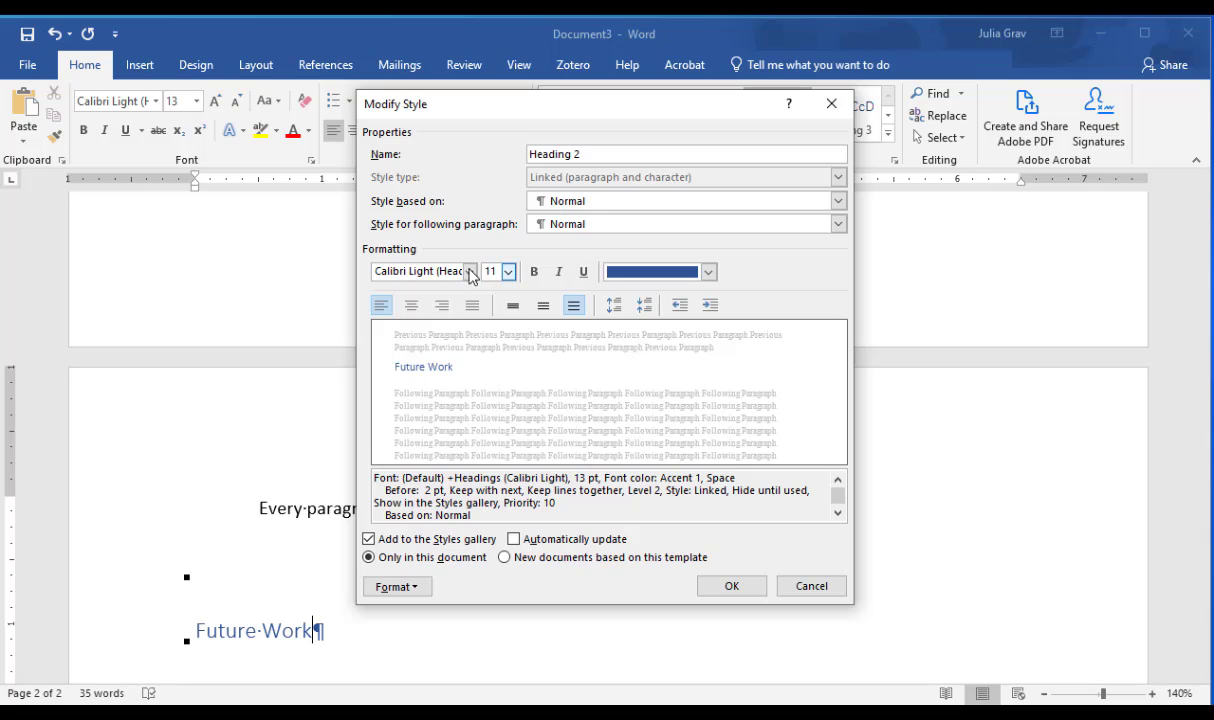
left_click(469, 271)
left_click(465, 316)
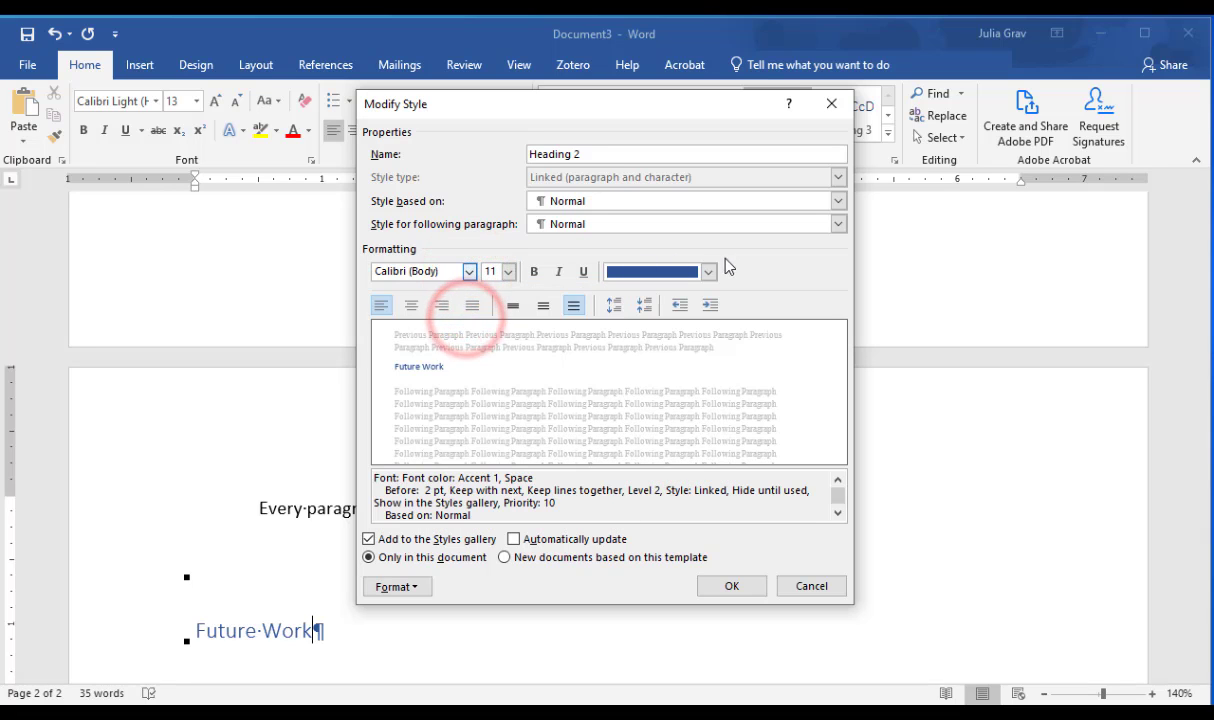
left_click(708, 272)
left_click(683, 293)
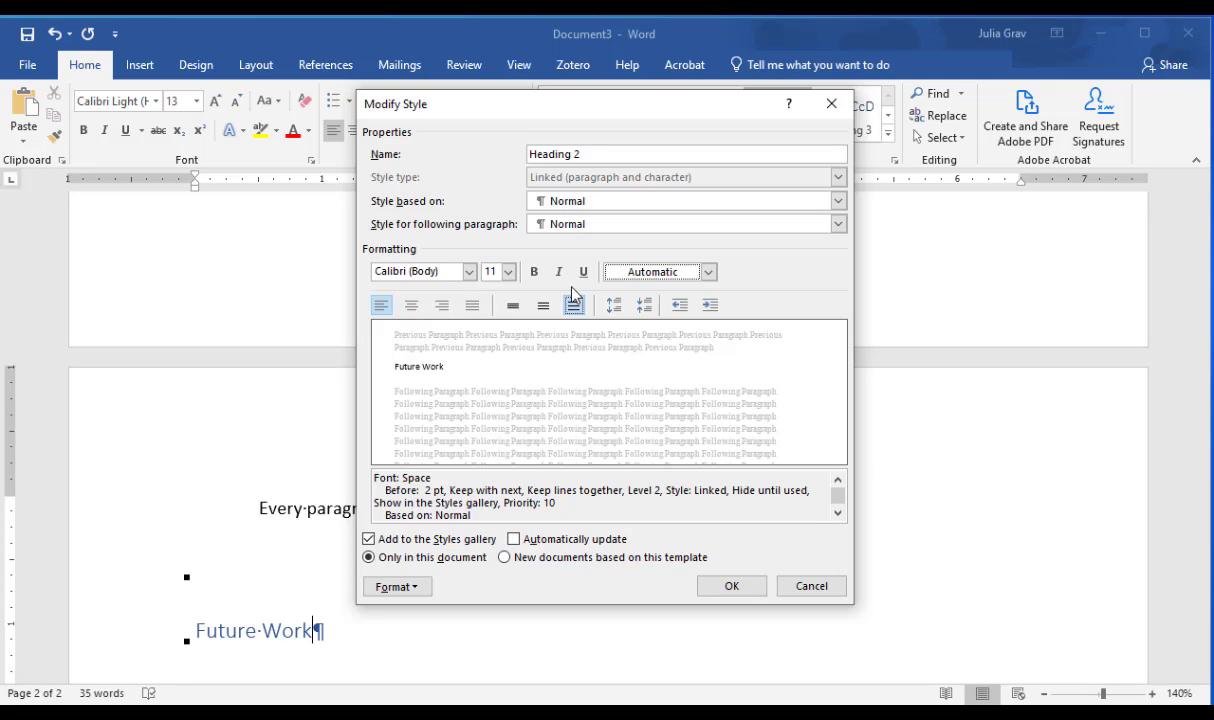
left_click(535, 271)
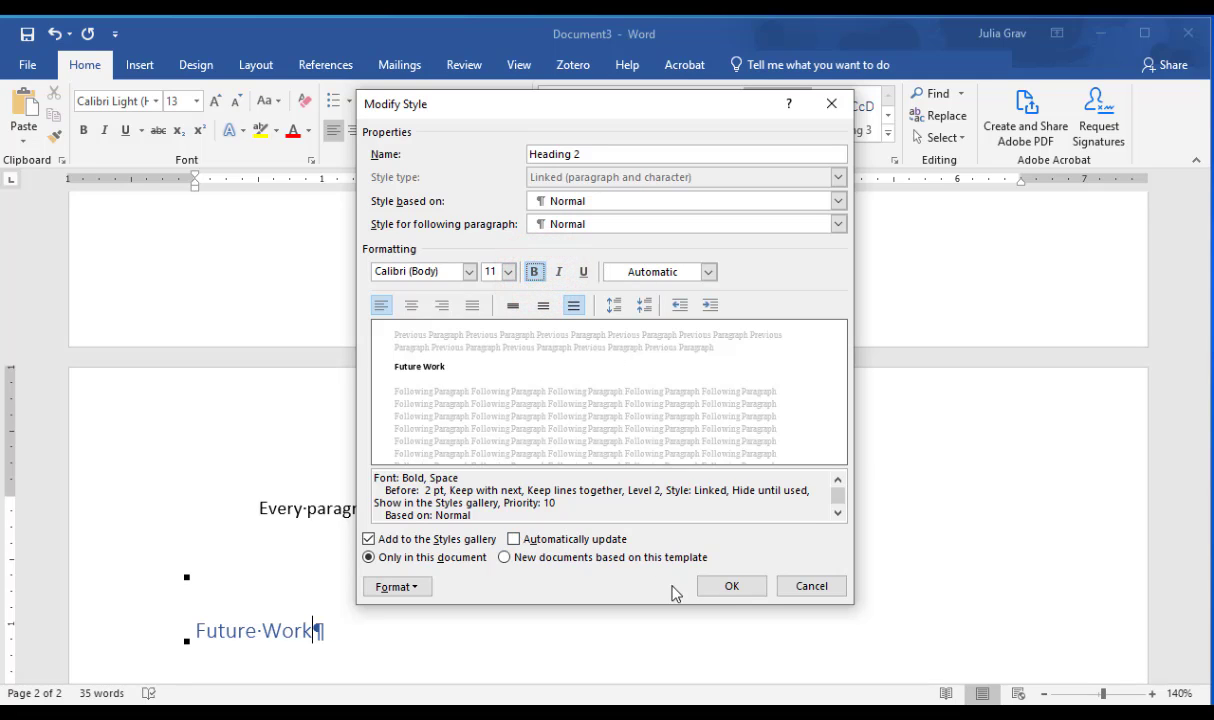
left_click(729, 587)
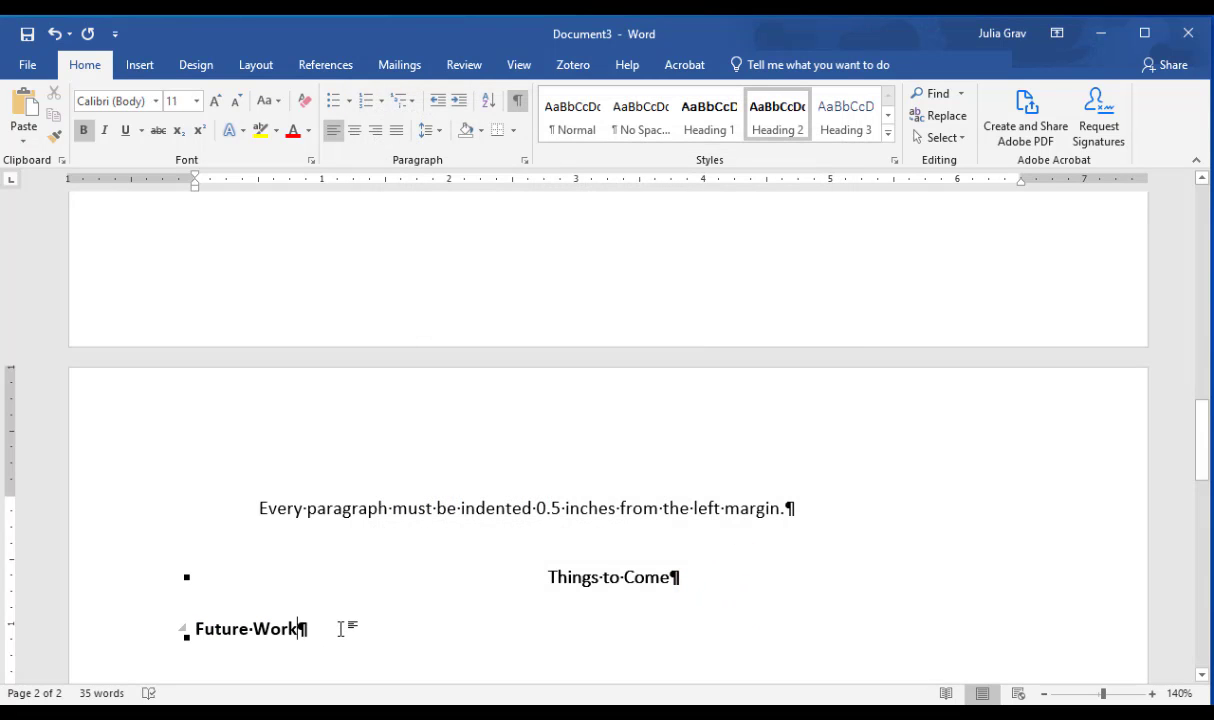
Step: Add a new line reading "Level 3" below the "Future Work" heading
key("Return")
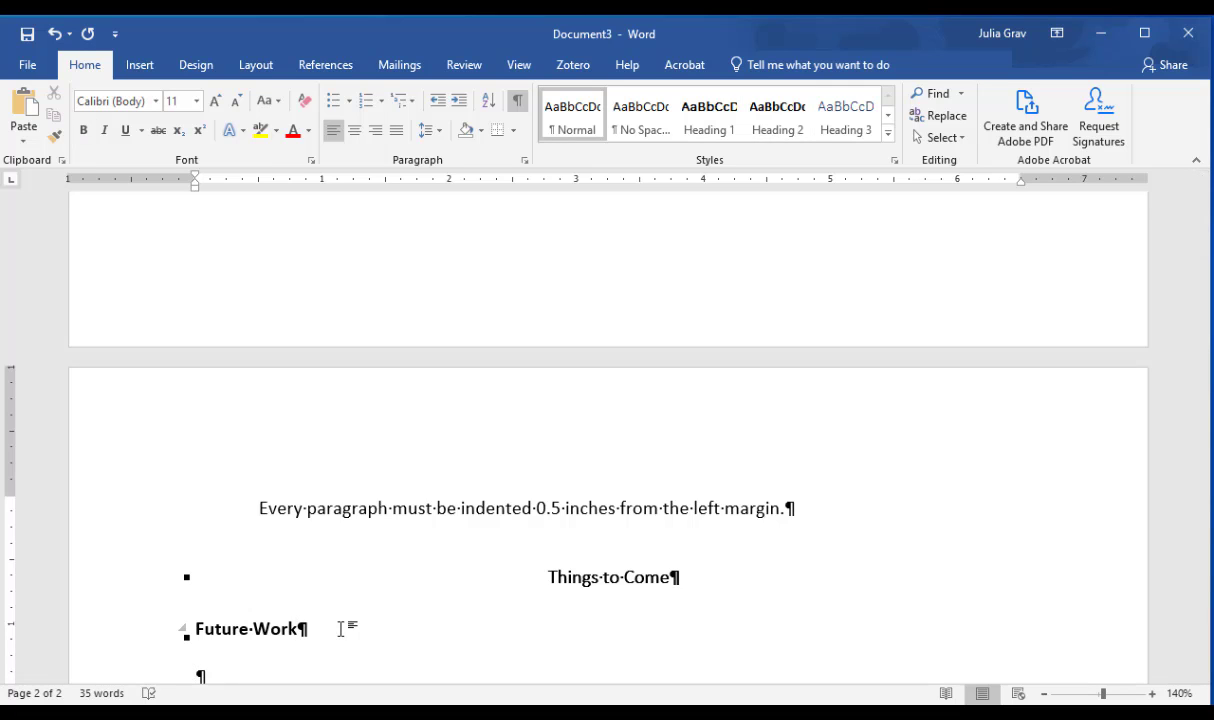
scroll(340, 628, "down", 5)
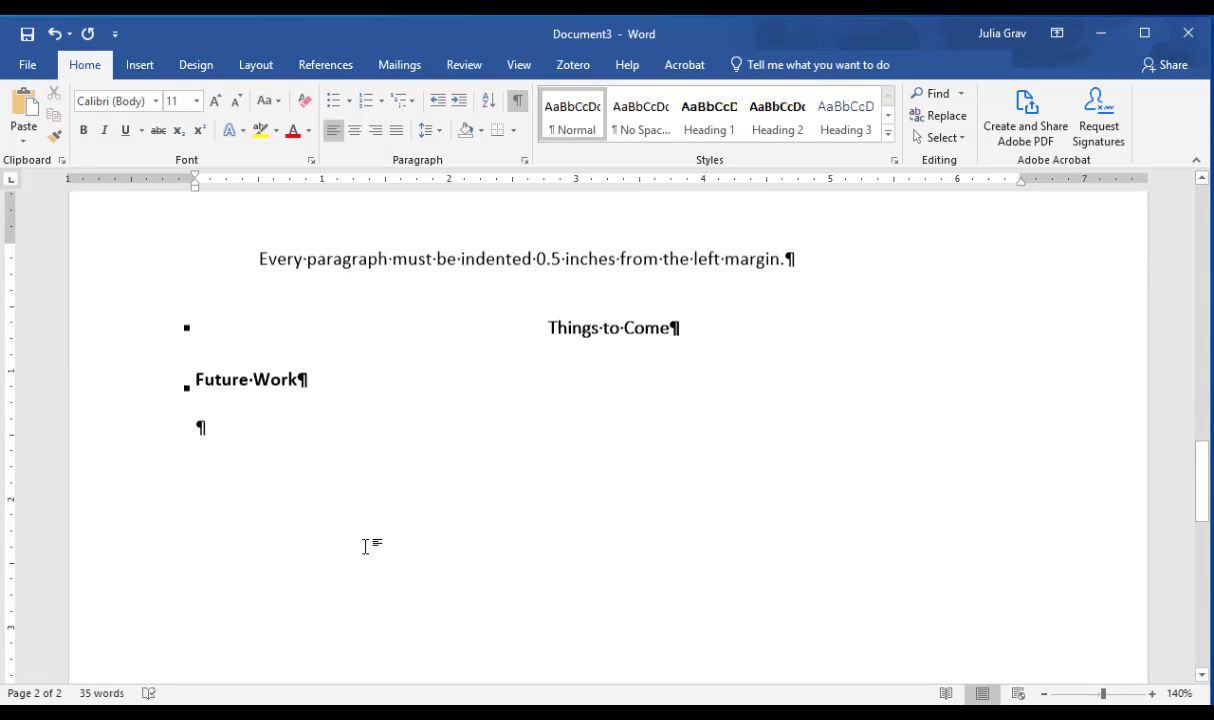
type("Level 3")
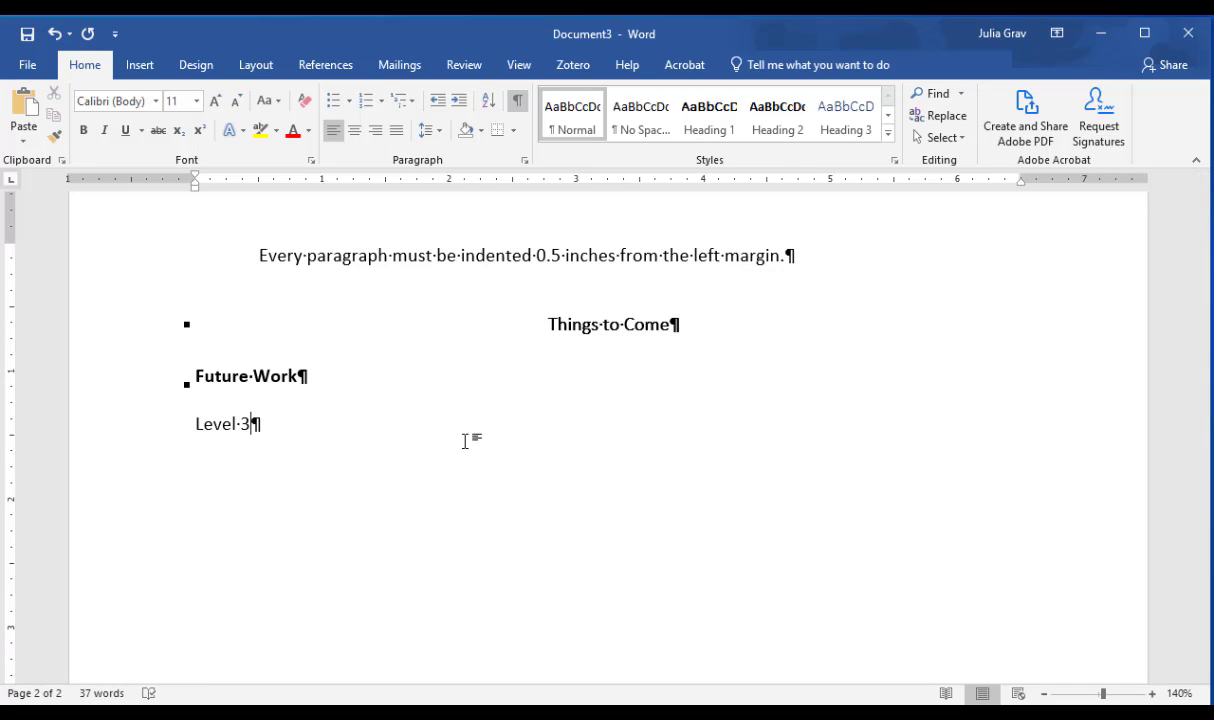
Step: Modify the Heading 3 style to Calibri (Body), 11 pt, bold and italic, with the Automatic font color
left_click(848, 122)
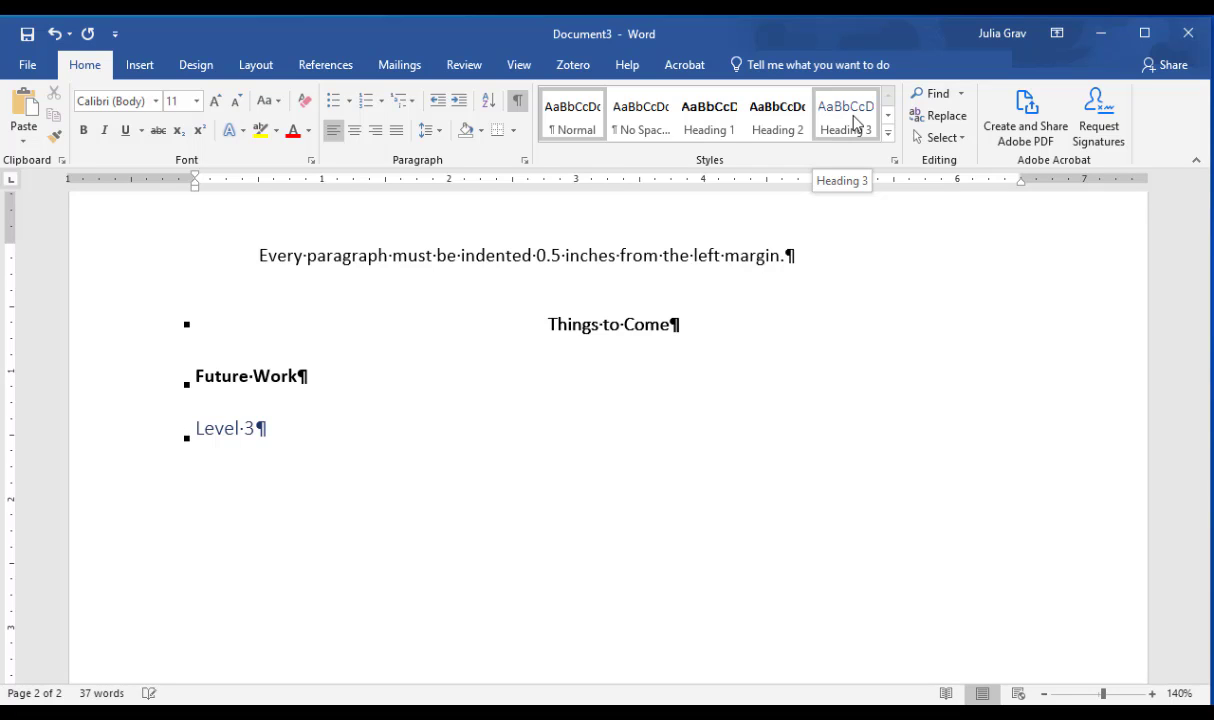
right_click(851, 118)
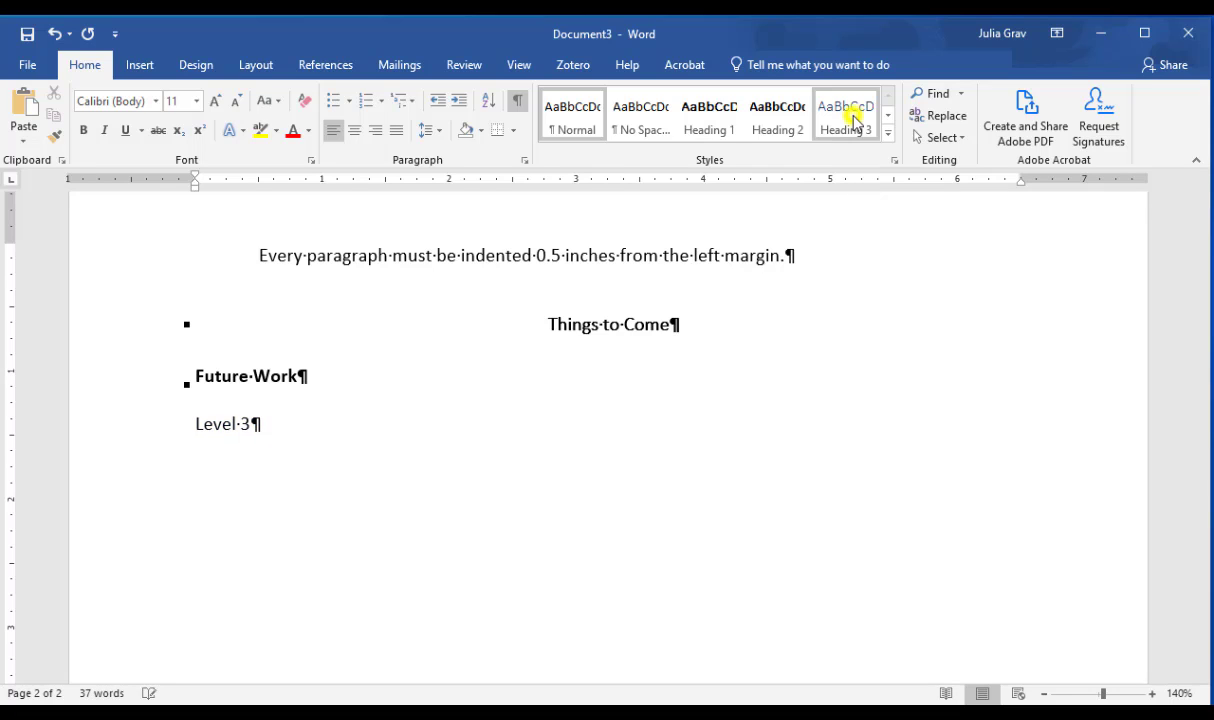
left_click(895, 153)
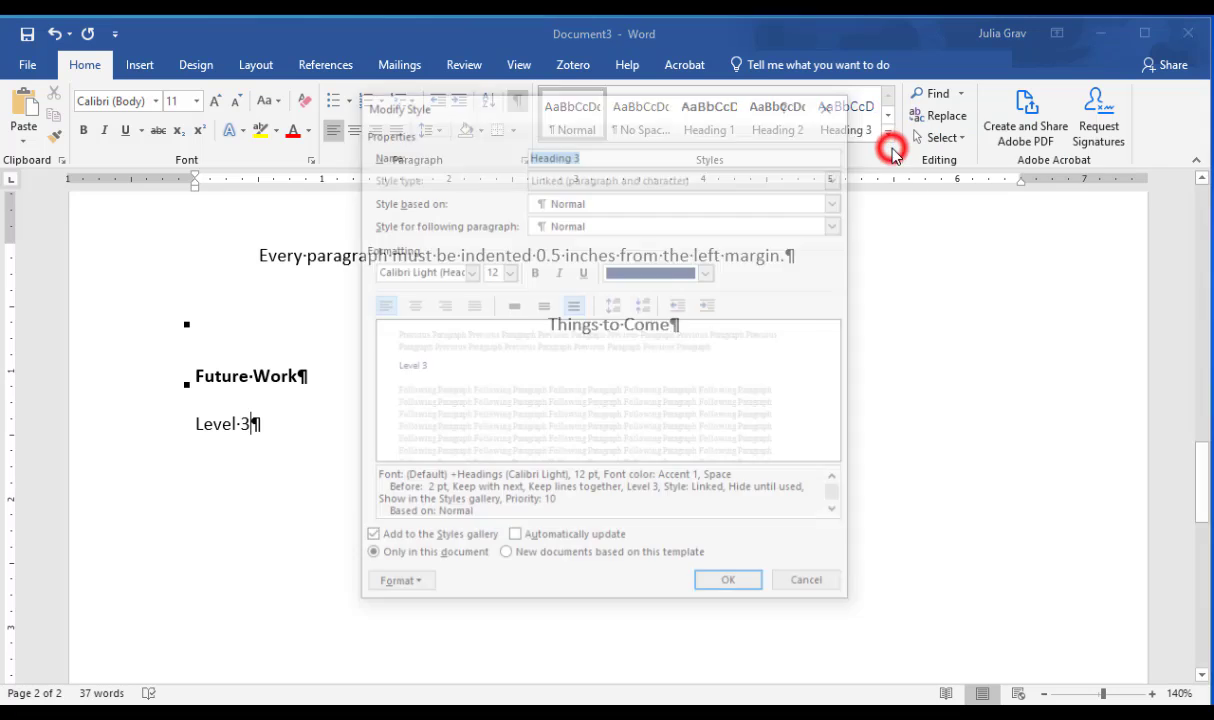
left_click(502, 272)
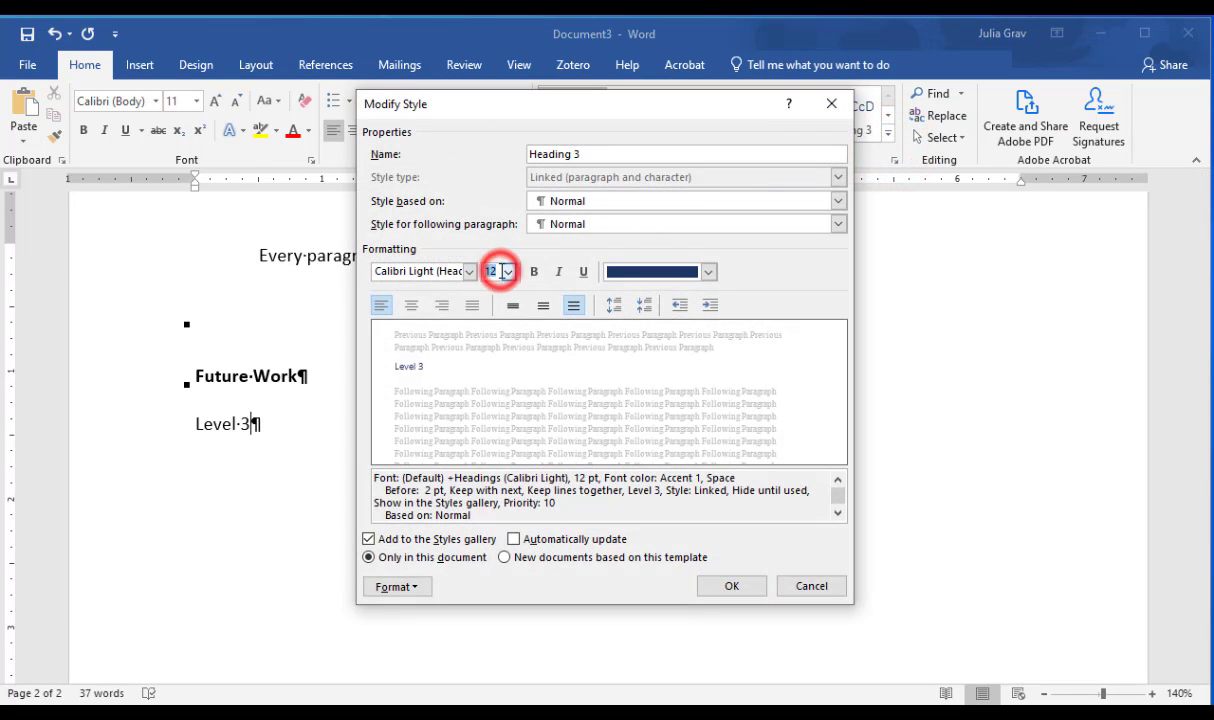
type("11")
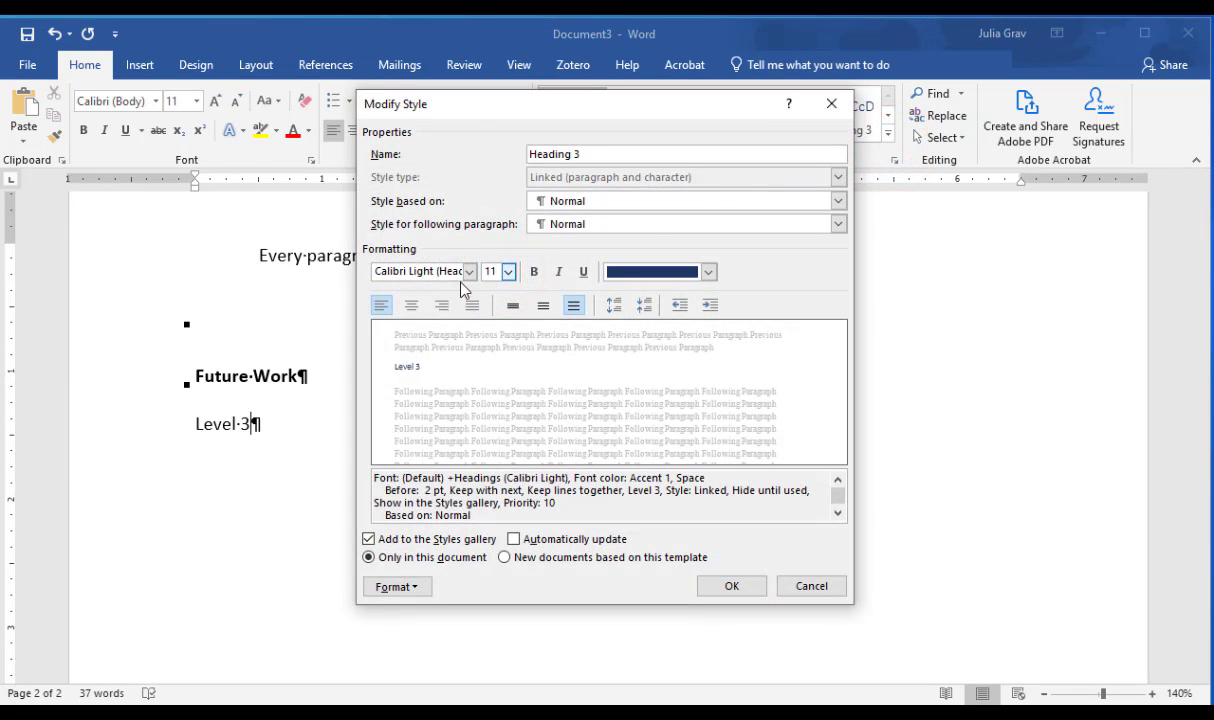
left_click(469, 270)
left_click(457, 316)
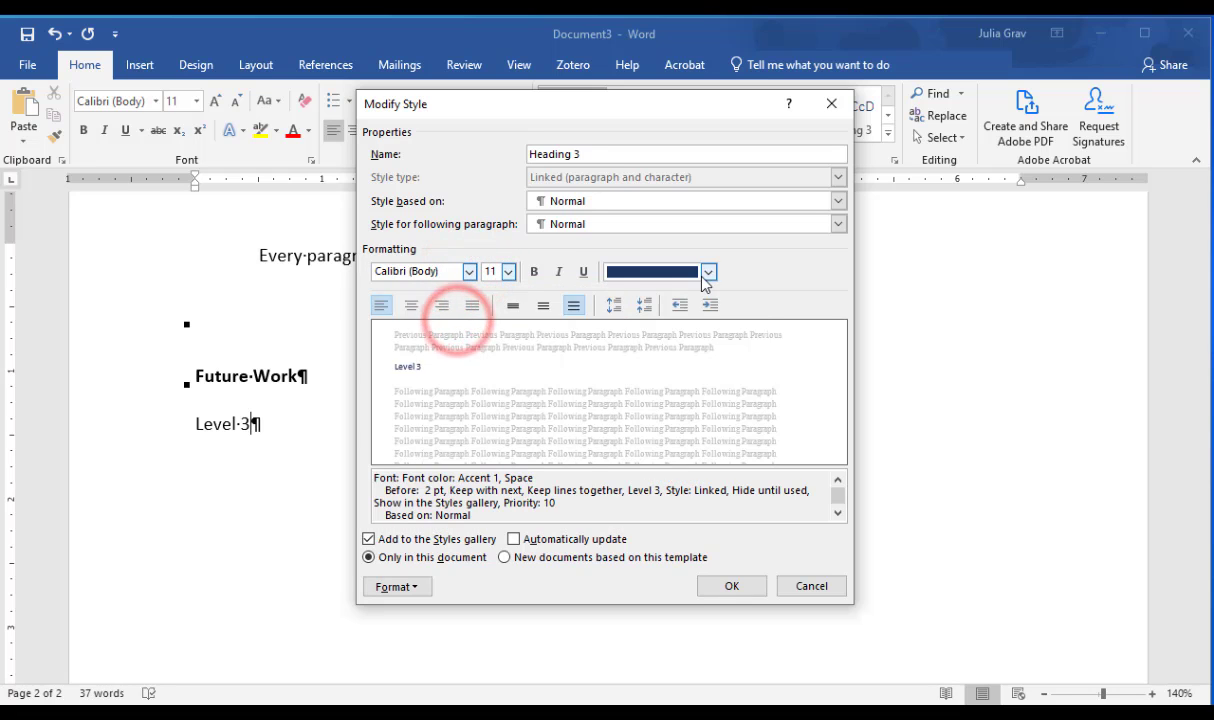
left_click(708, 272)
left_click(694, 290)
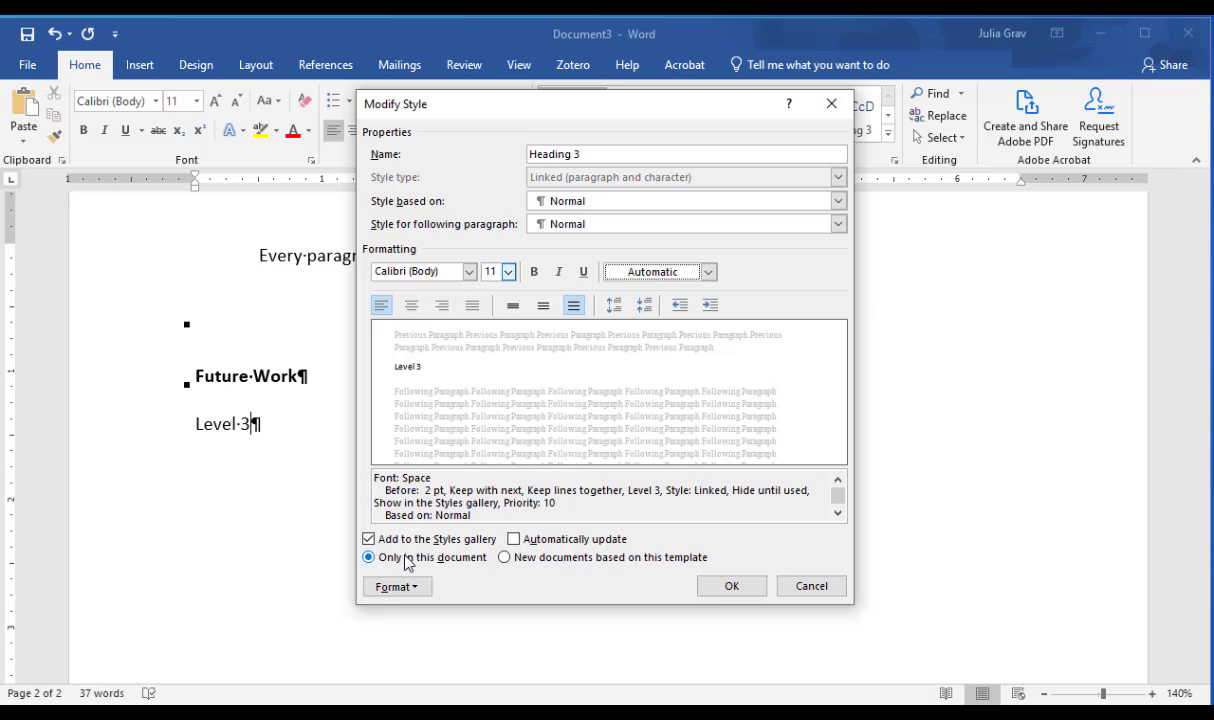
left_click(559, 272)
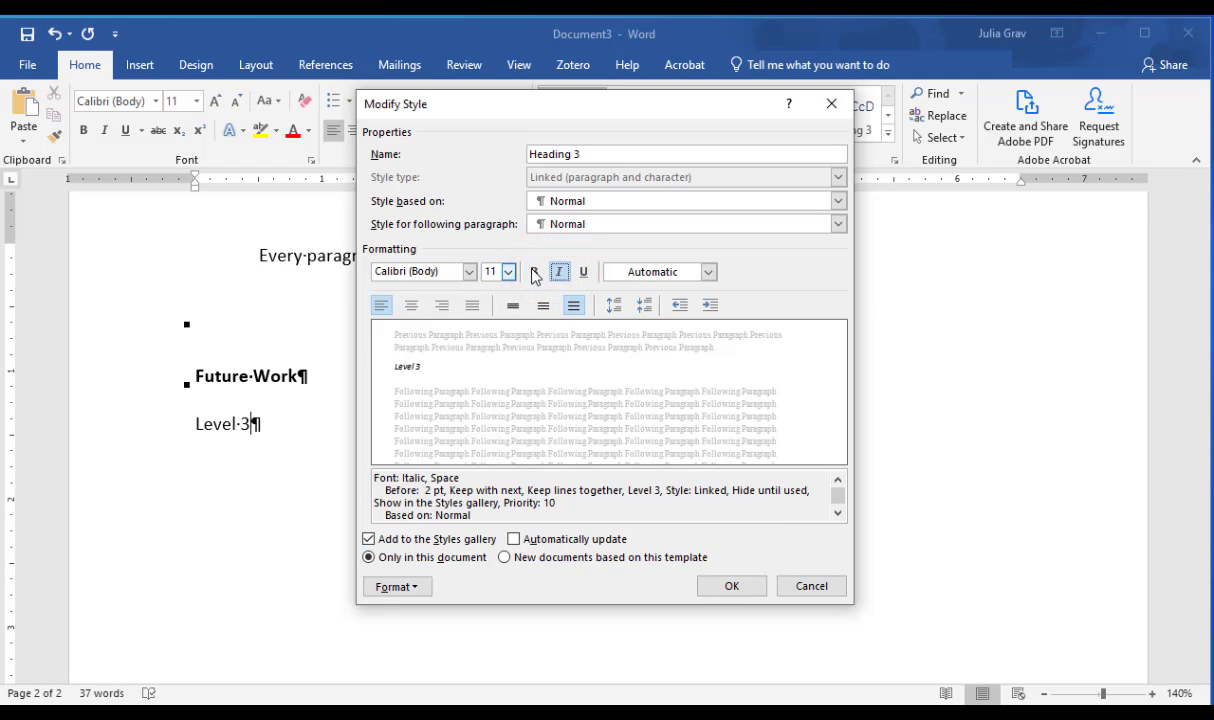
left_click(533, 272)
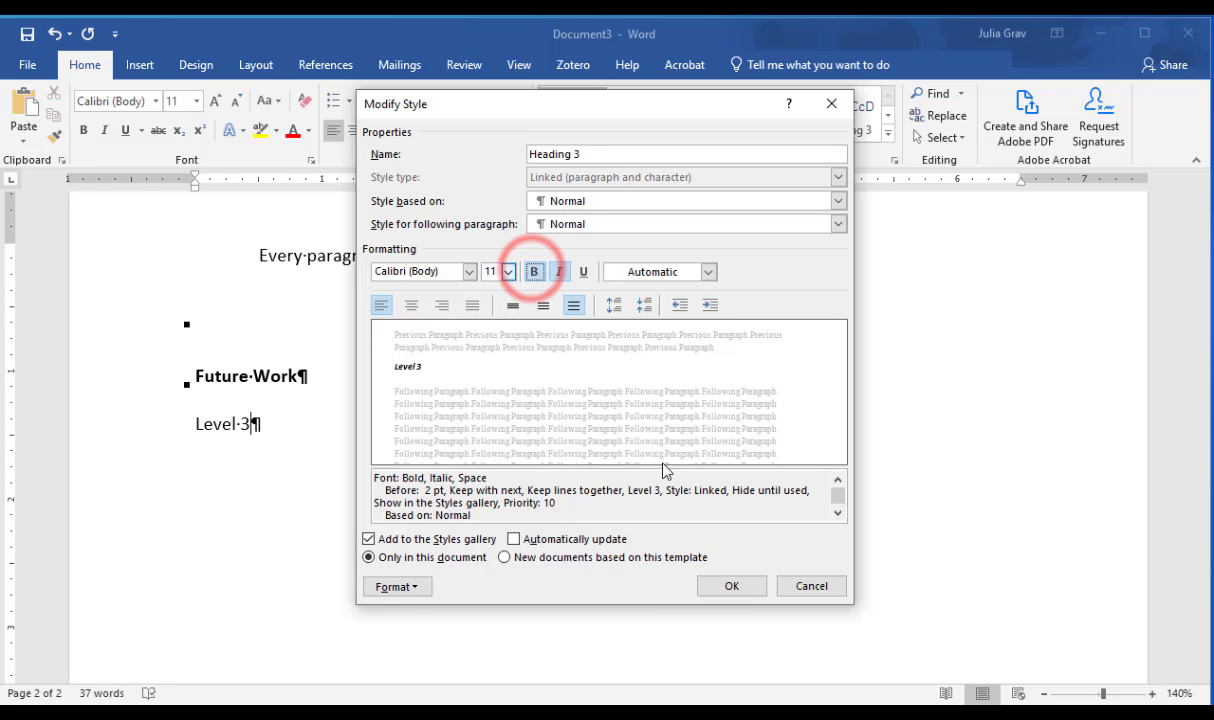
left_click(724, 589)
Step: Apply the modified Heading 3 style to the "Level 3" line
left_click(236, 428)
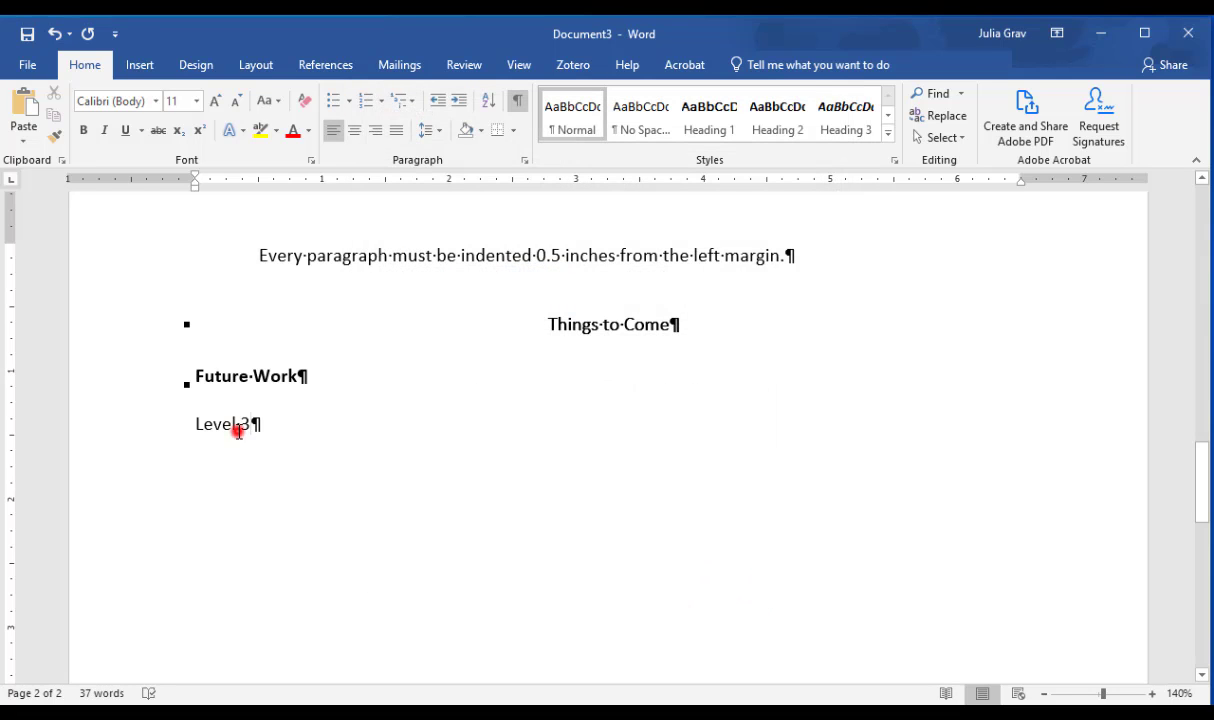
left_click(207, 427)
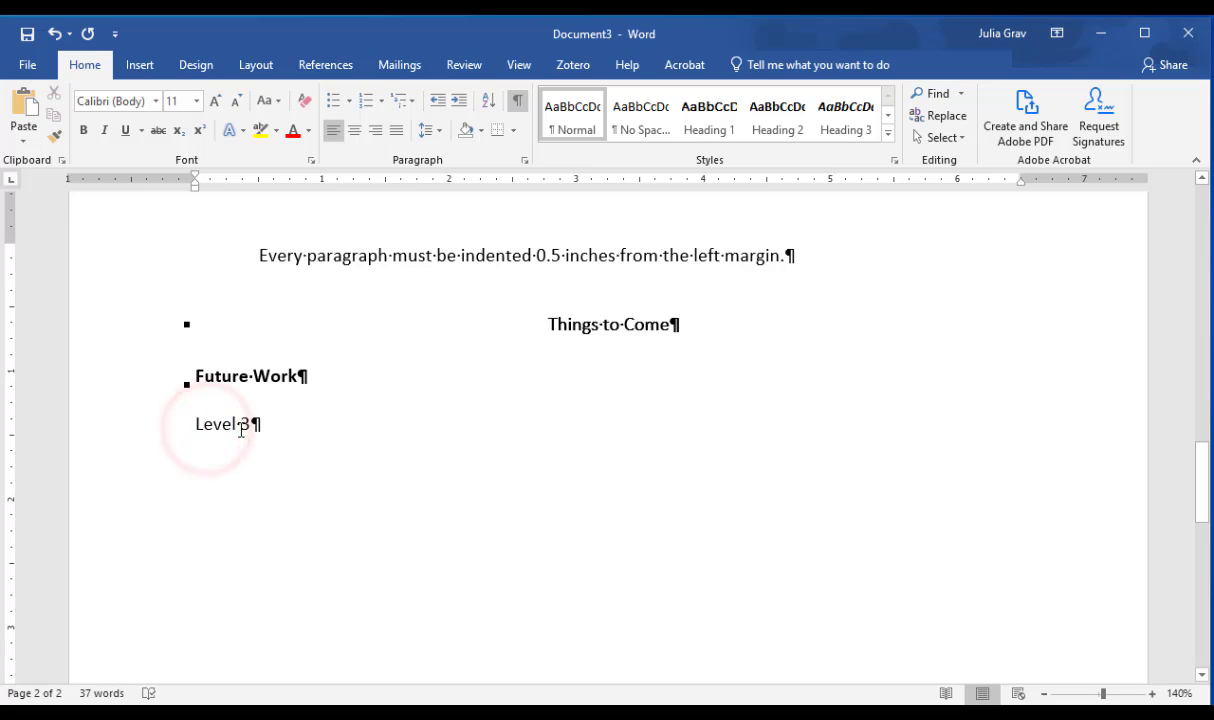
left_click(840, 116)
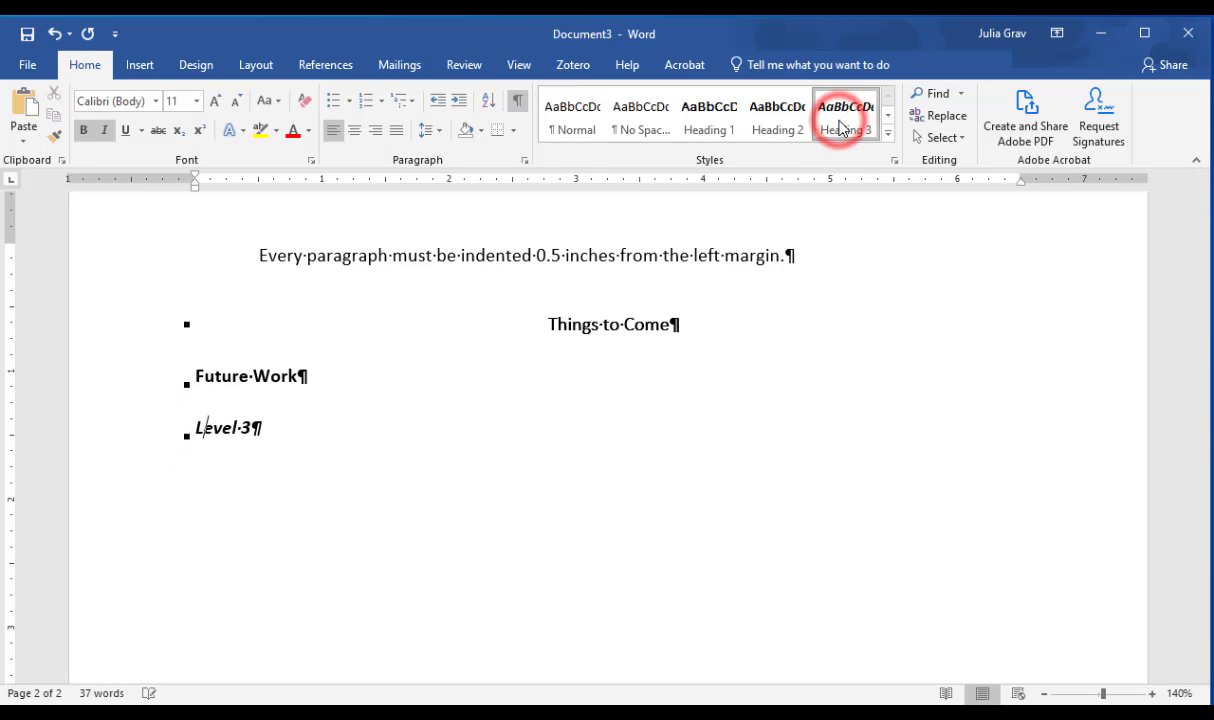
Step: Start a new page after "Level 3" and add the heading "References" in the Heading 1 style, with an empty line below it
left_click(556, 429)
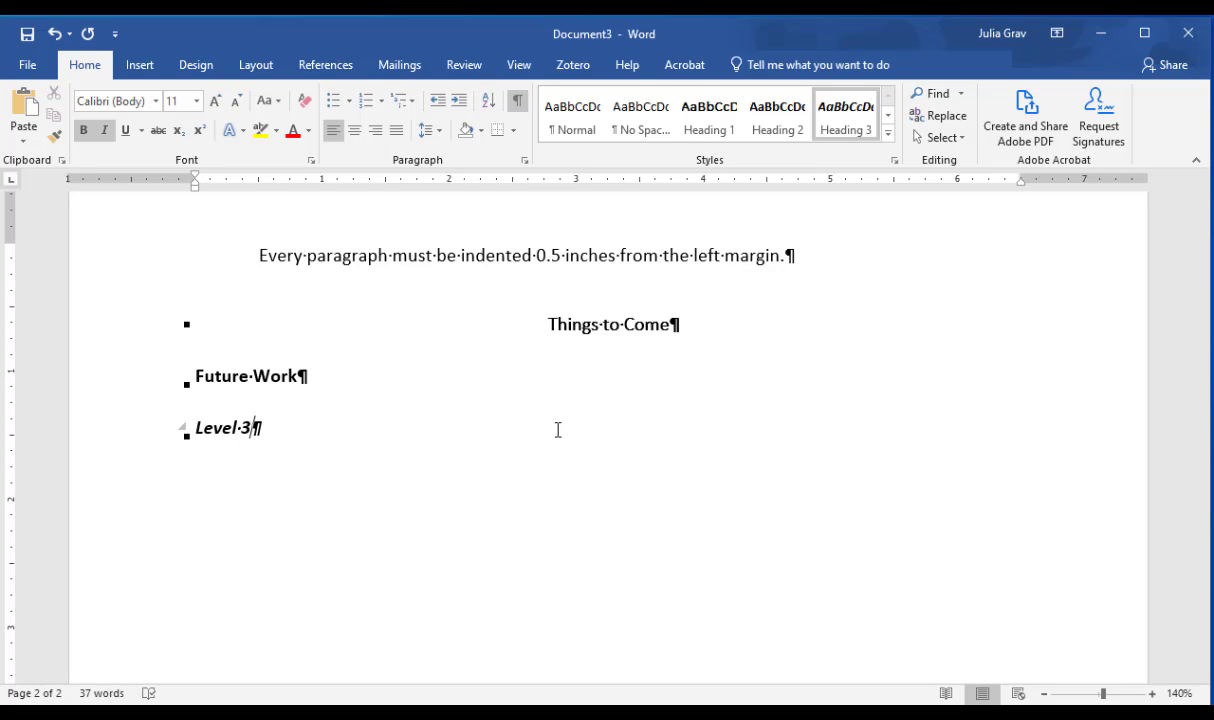
key("ctrl+Return")
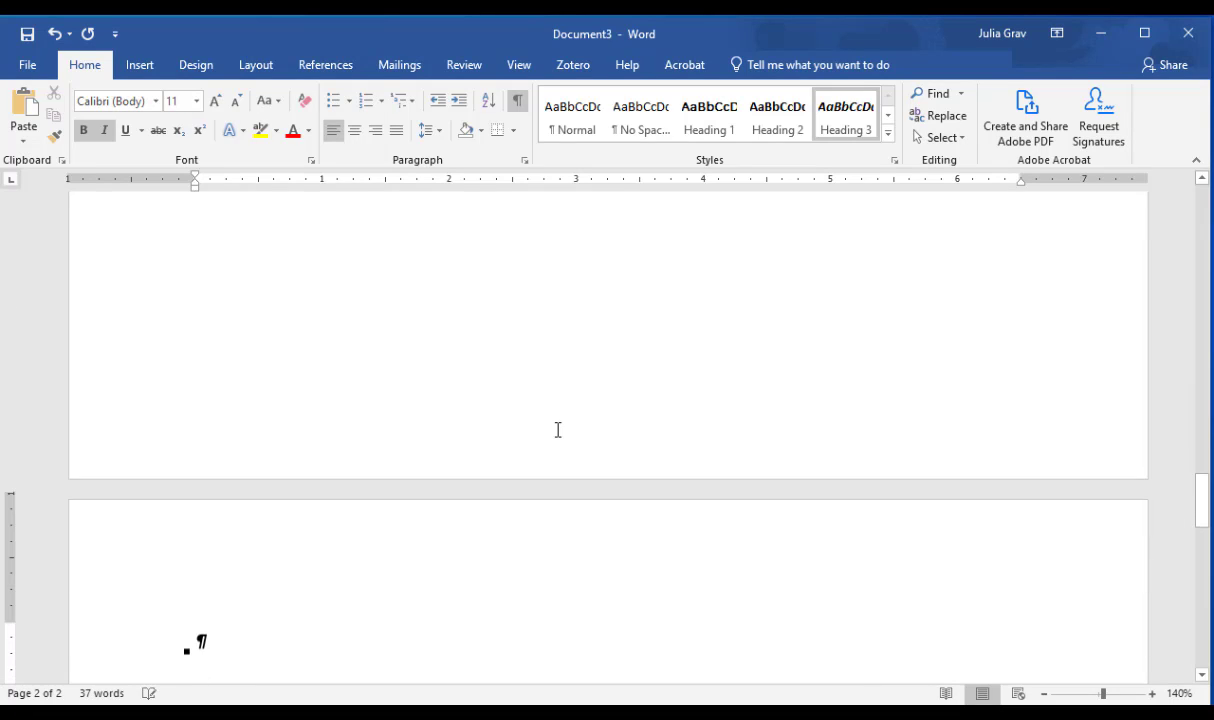
left_click(698, 130)
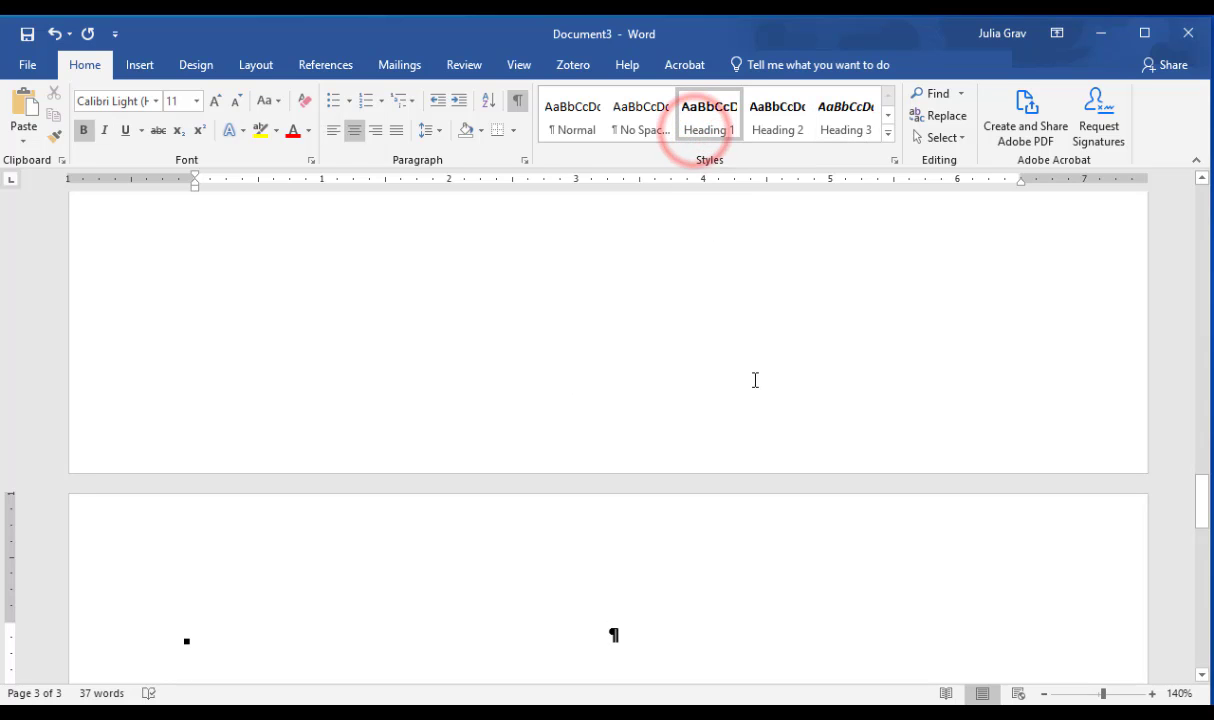
type("References")
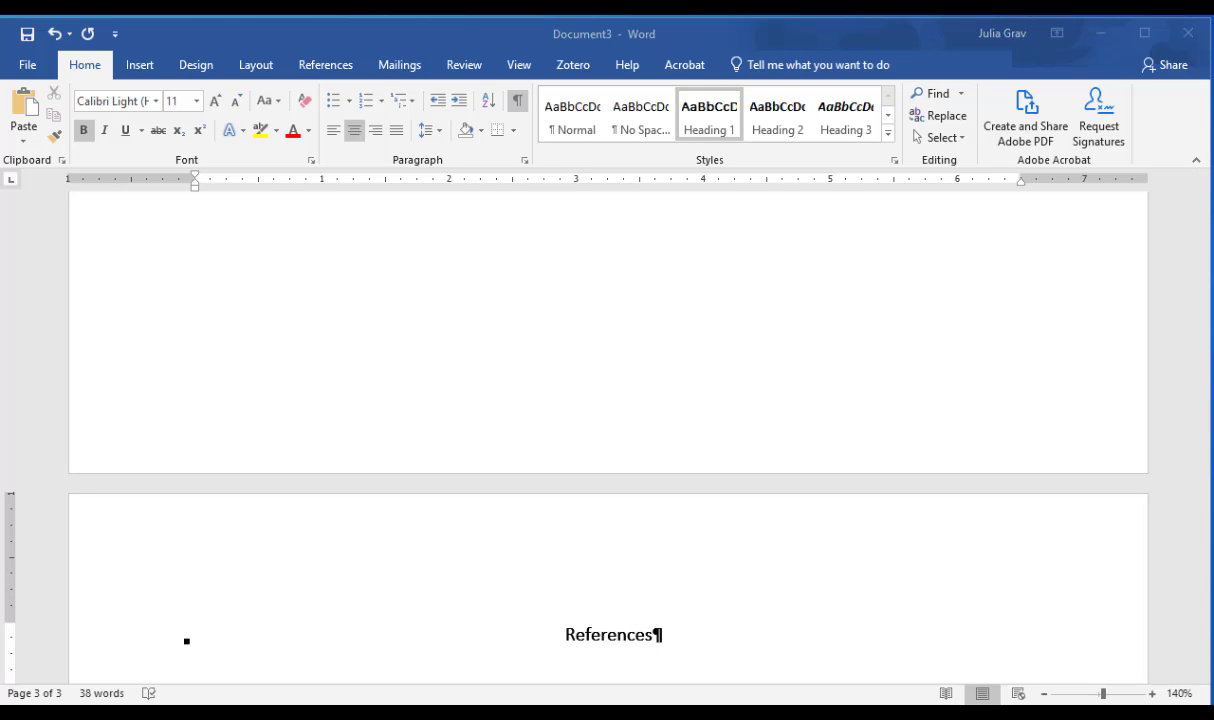
left_click(853, 625)
key("Return")
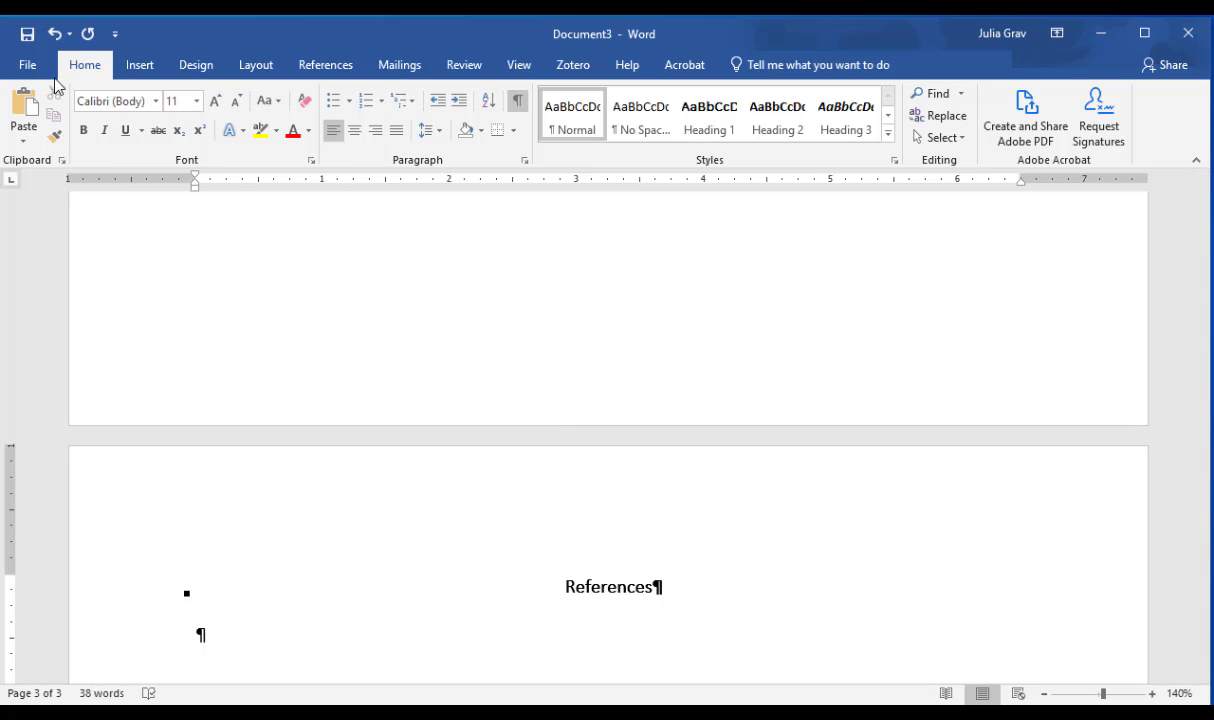
Step: Begin saving the document as a new file and choose the Desktop folder as its location
left_click(28, 64)
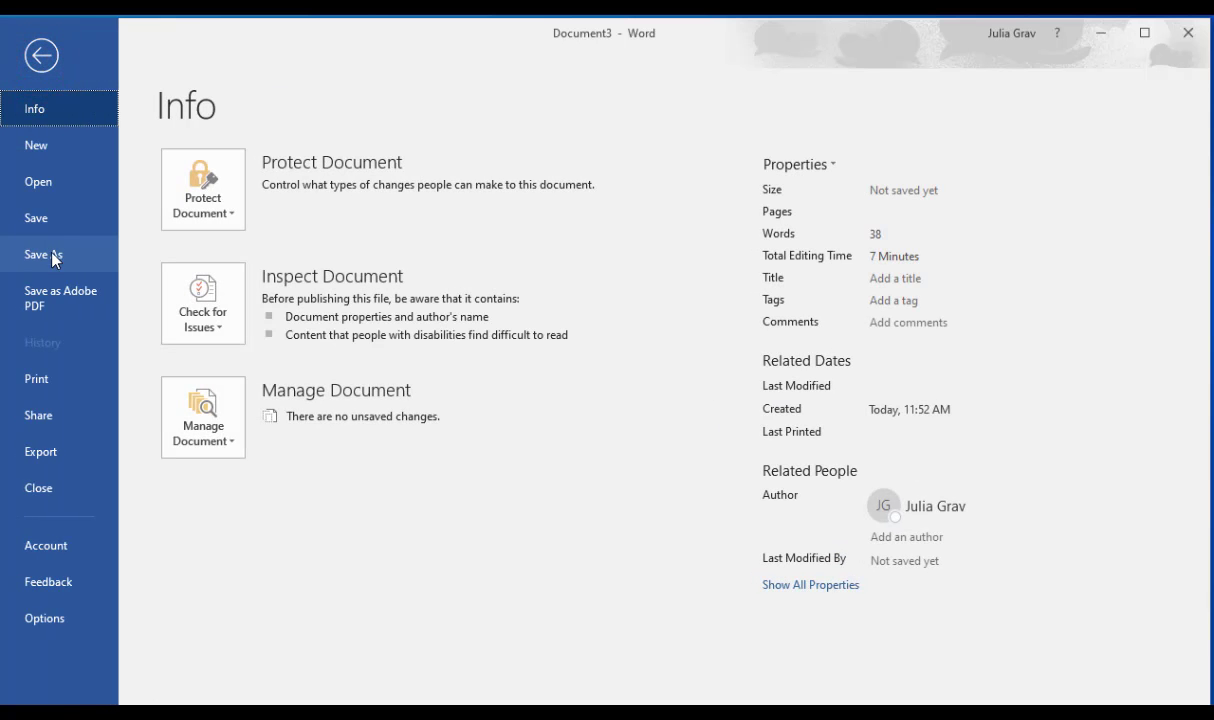
left_click(45, 255)
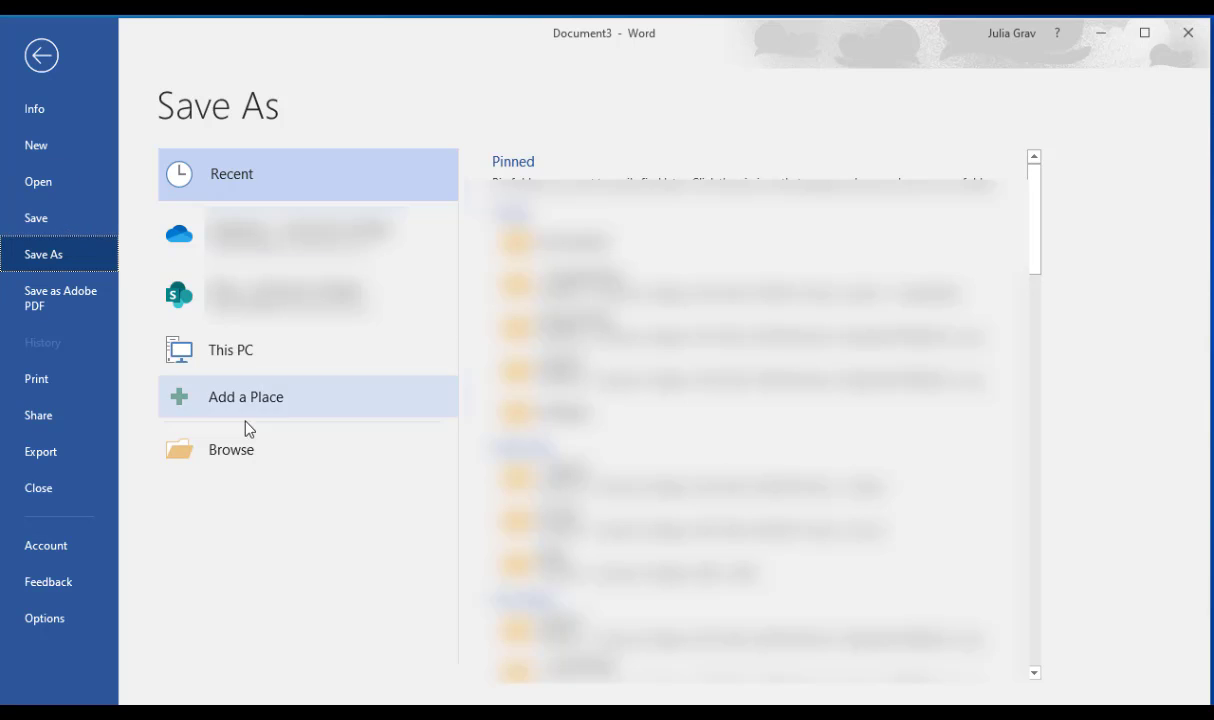
left_click(262, 455)
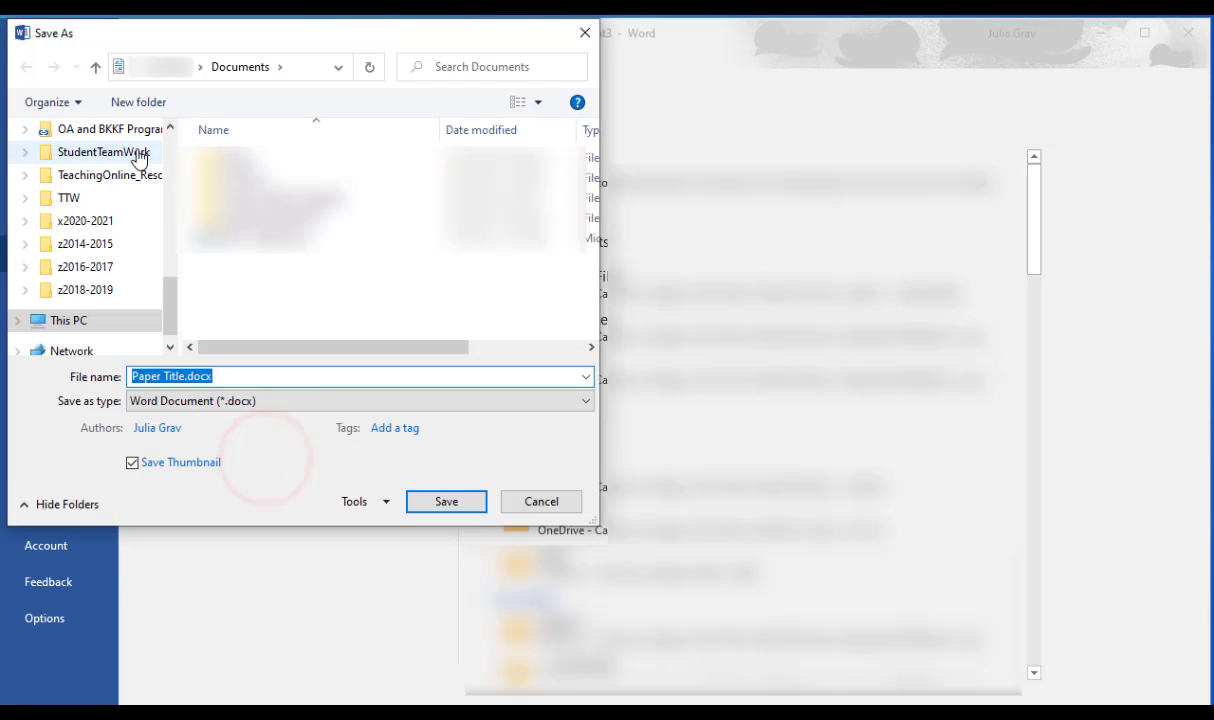
left_click_drag(174, 292, 174, 140)
left_click(98, 164)
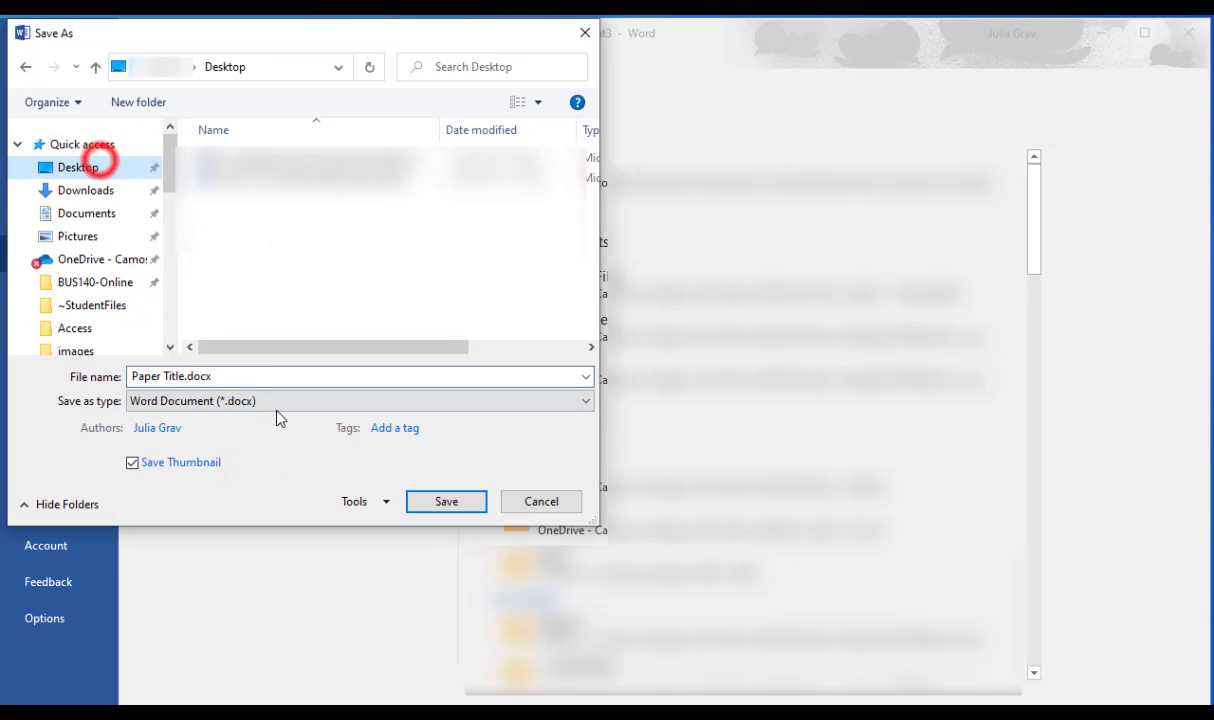
Step: Name the file APA7_template
left_click(271, 374)
type("A")
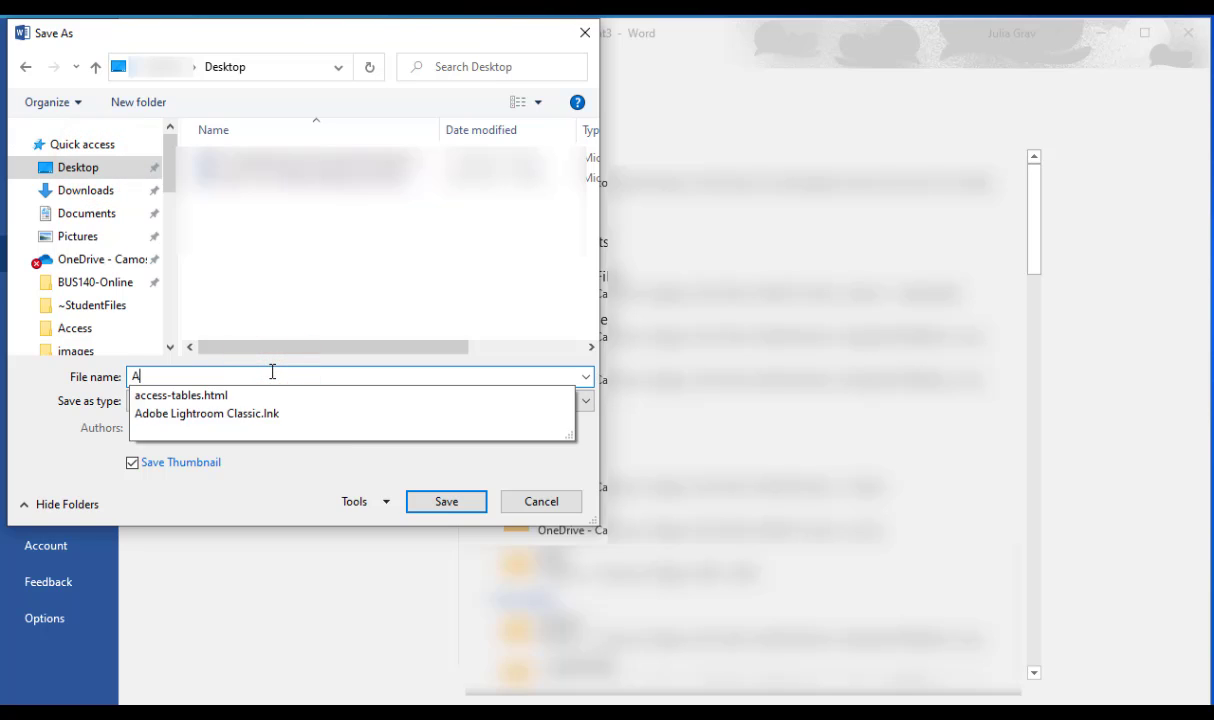
type("p")
key("BackSpace")
type("PA7")
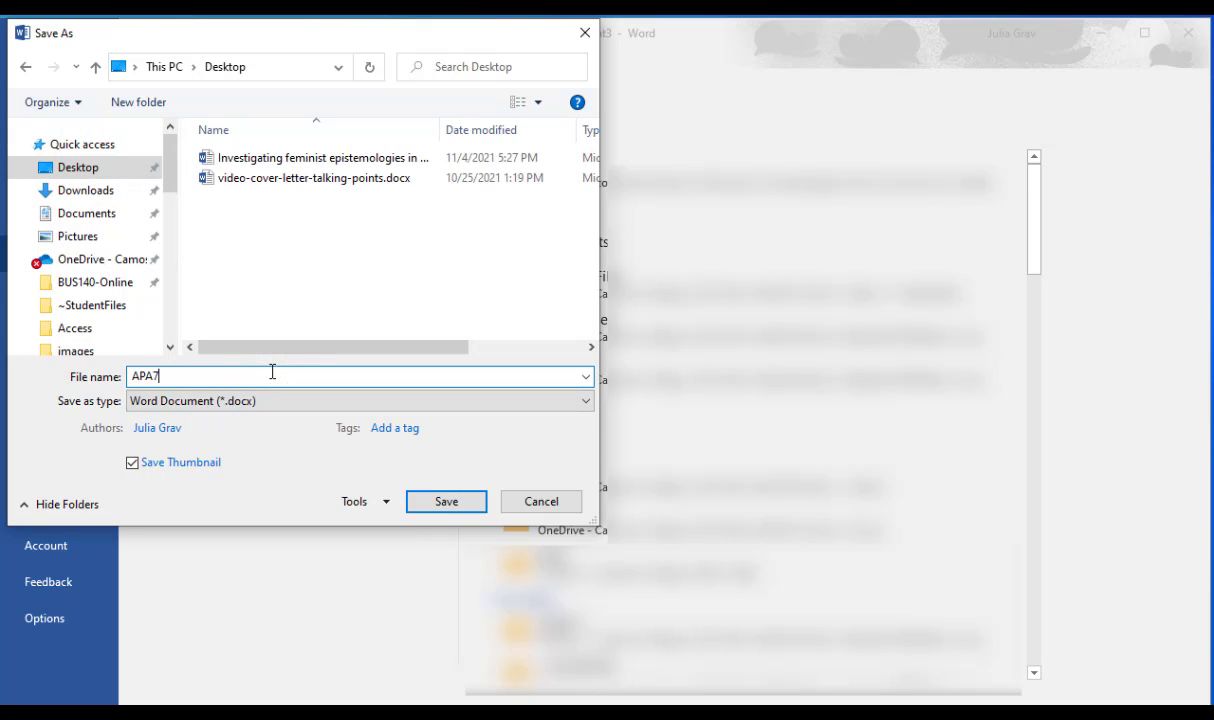
type("_templae")
key("BackSpace")
type("te")
Step: Set the file type to Word Template (*.dotx) and save it in the custom Office templates folder
left_click(285, 406)
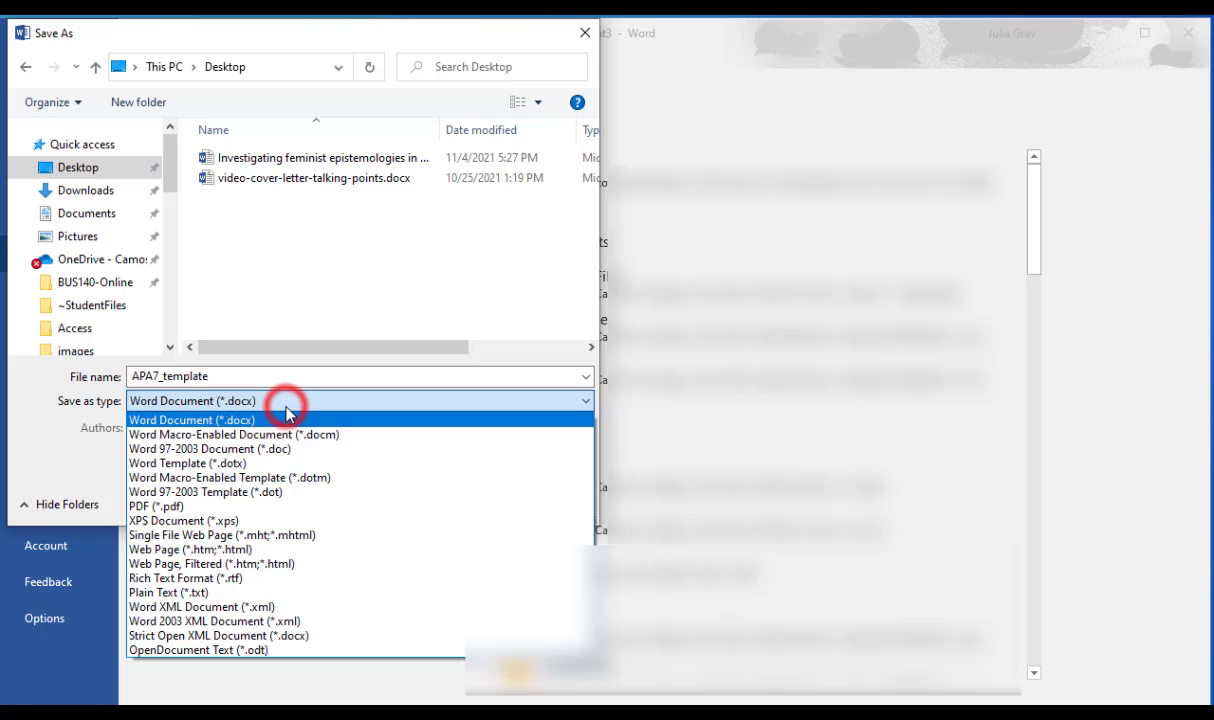
left_click(300, 463)
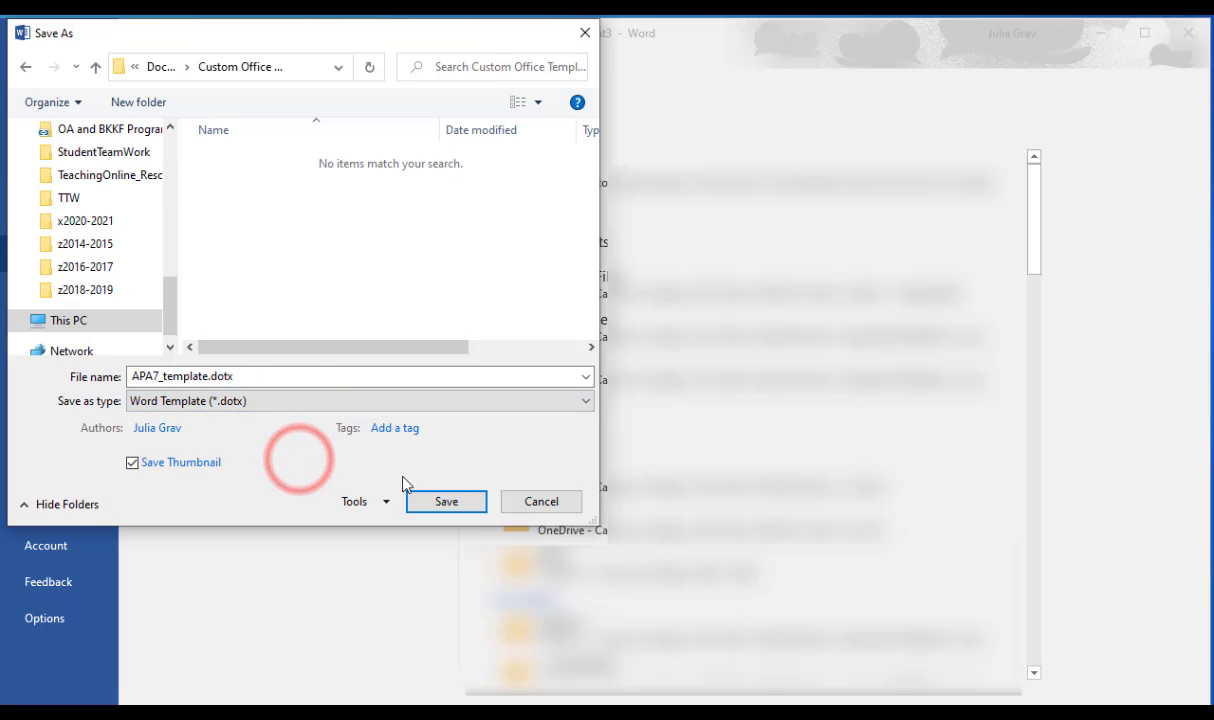
left_click(438, 509)
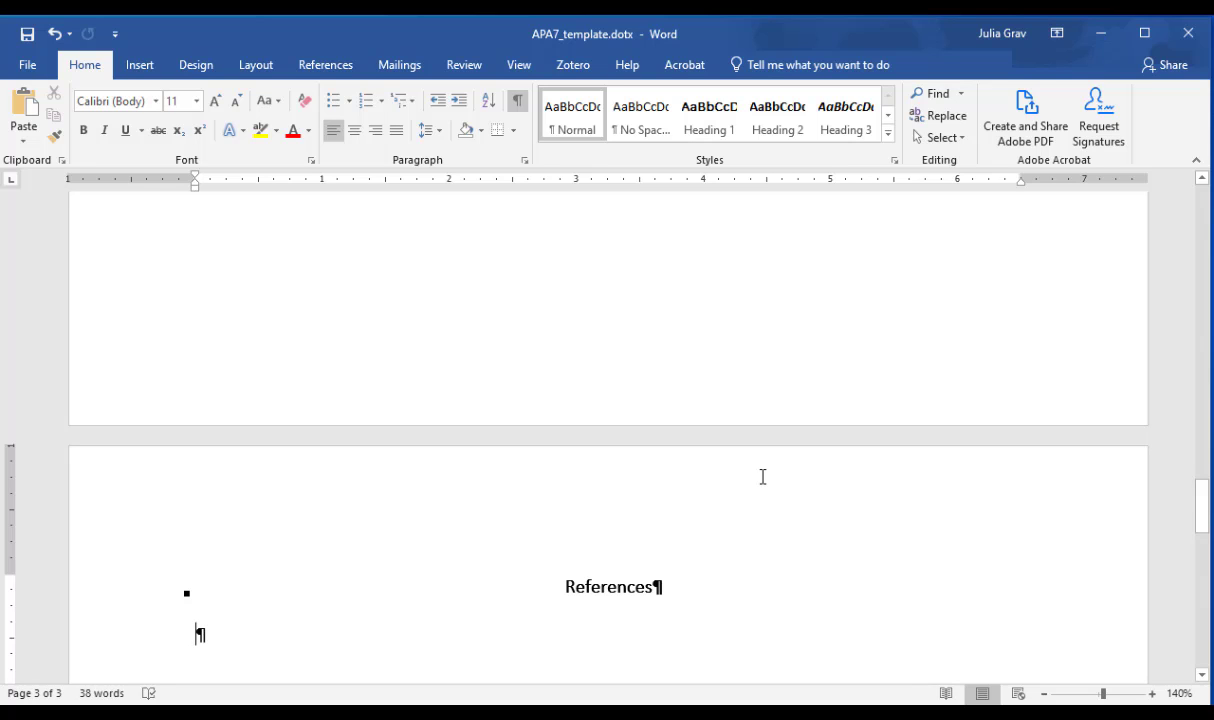
scroll(761, 476, "up", 4)
left_click_drag(1204, 470, 1203, 311)
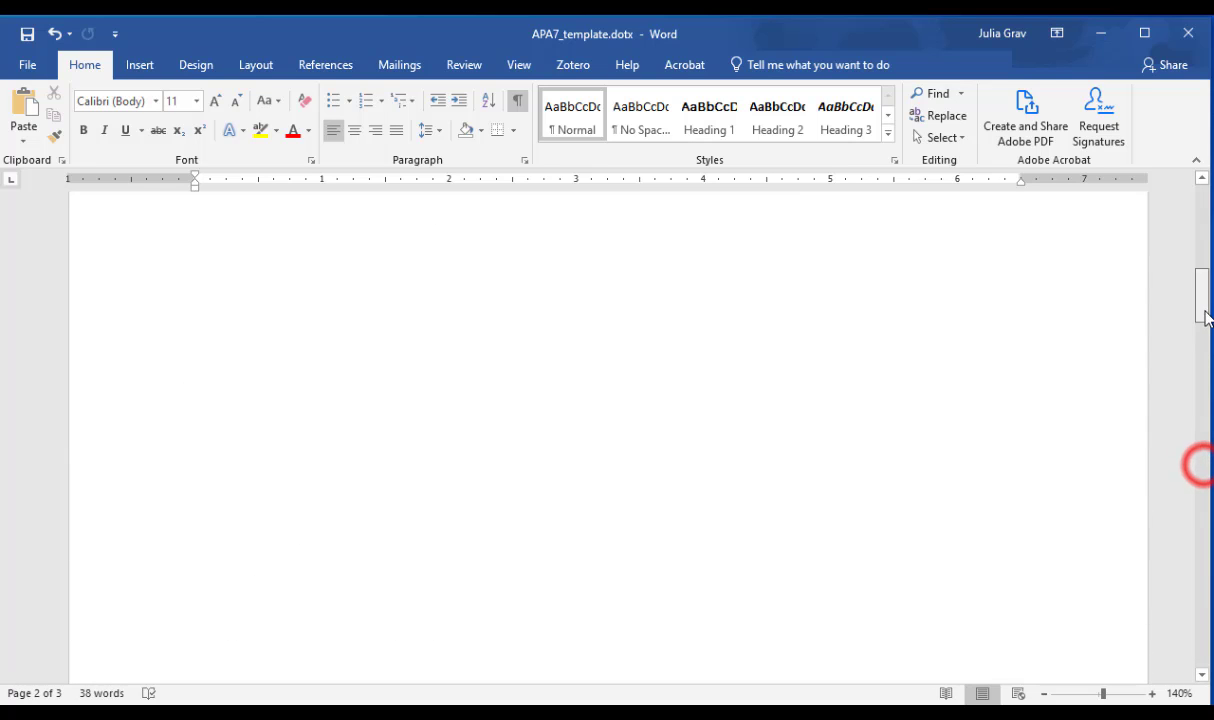
scroll(1187, 315, "down", 10)
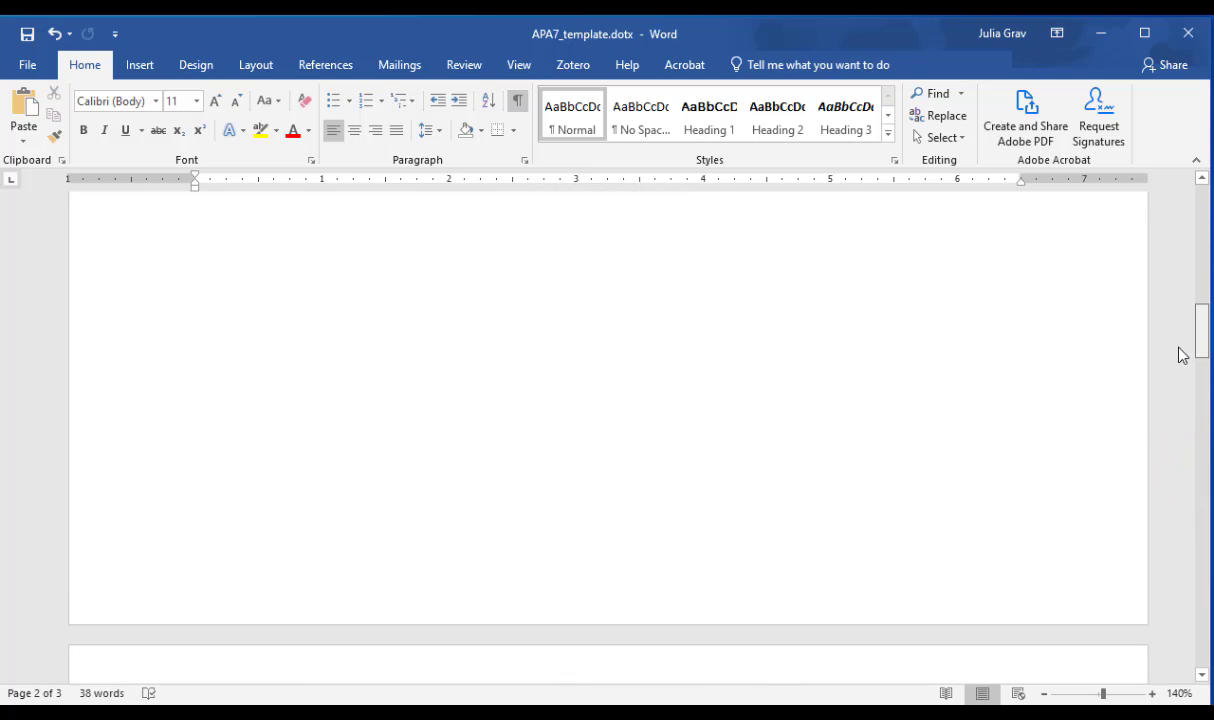